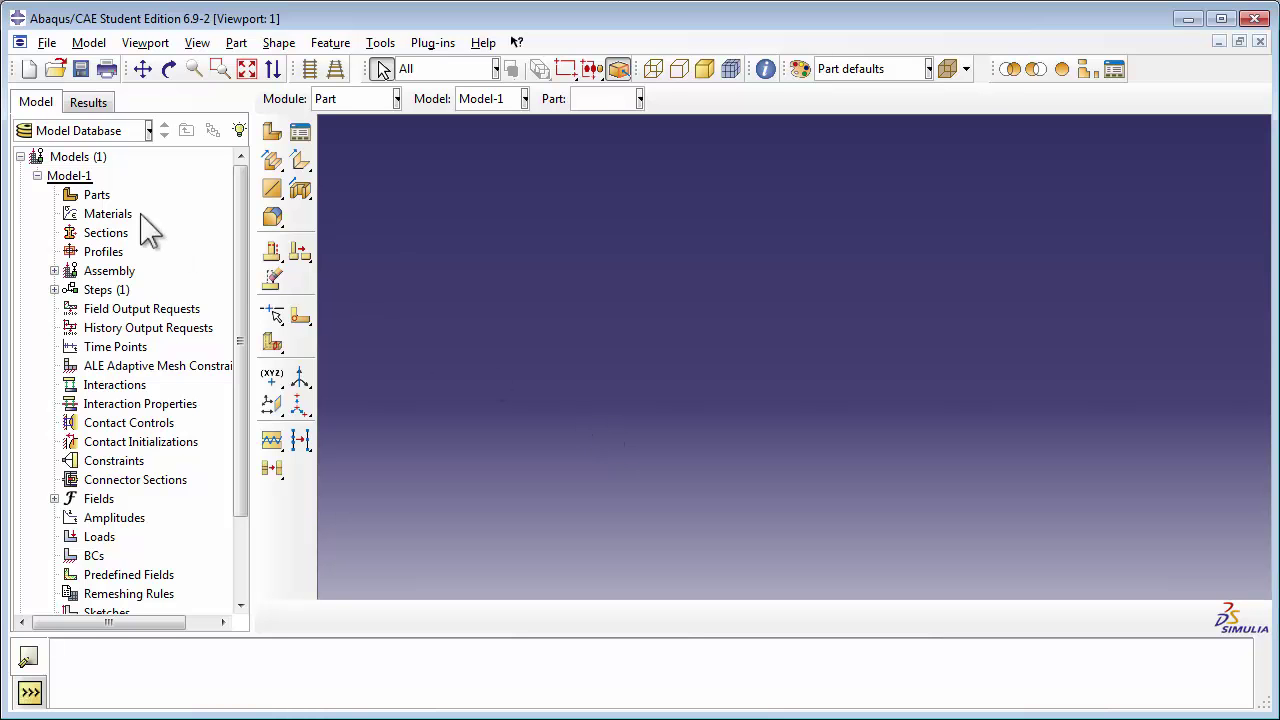
Step: Rename the model Model-1 as Truss Structure
click(70, 177)
right_click(78, 181)
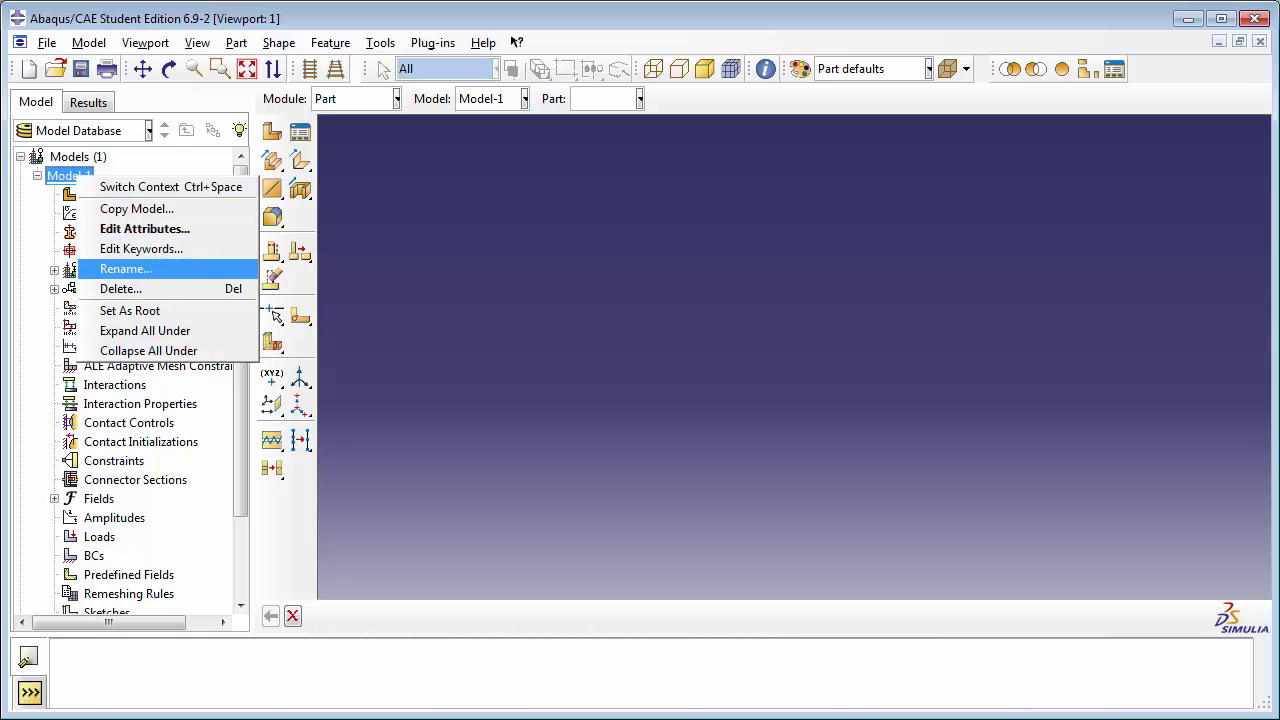
click(140, 271)
text(Truss)
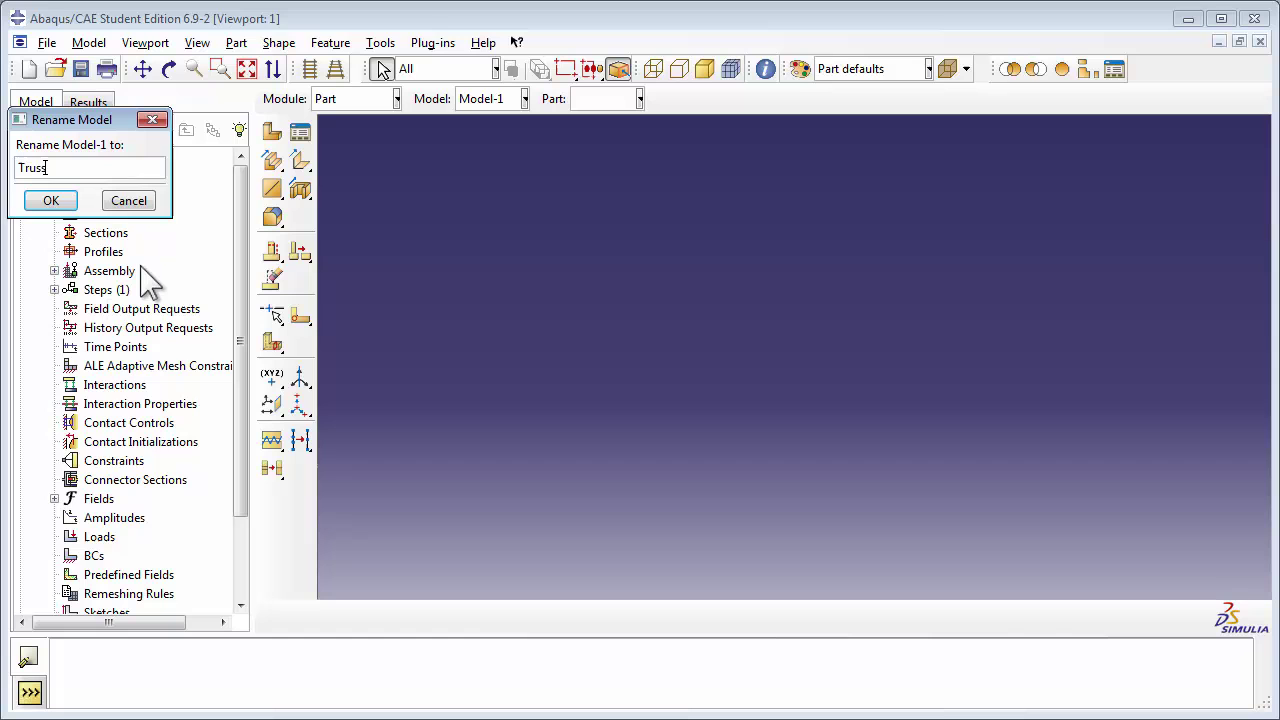
text( Structure)
click(52, 201)
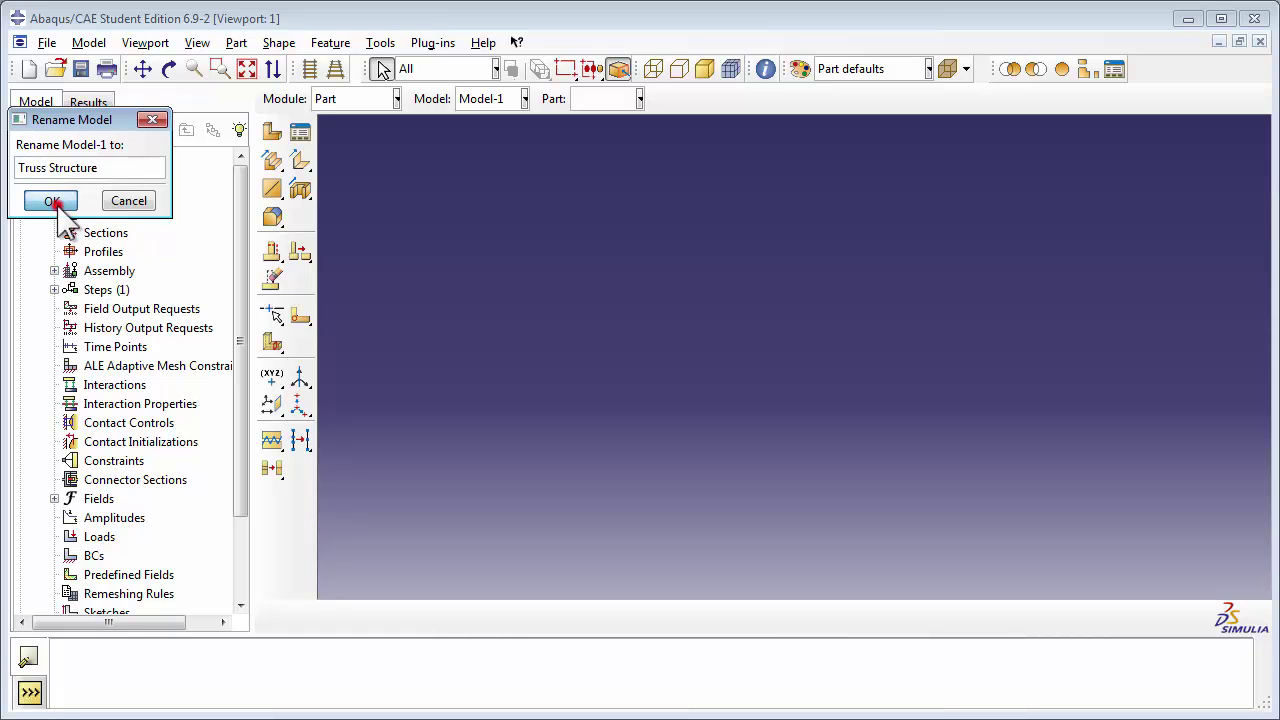
Step: Create a 2D planar deformable wire part named Truss with an approximate size of 10
click(96, 195)
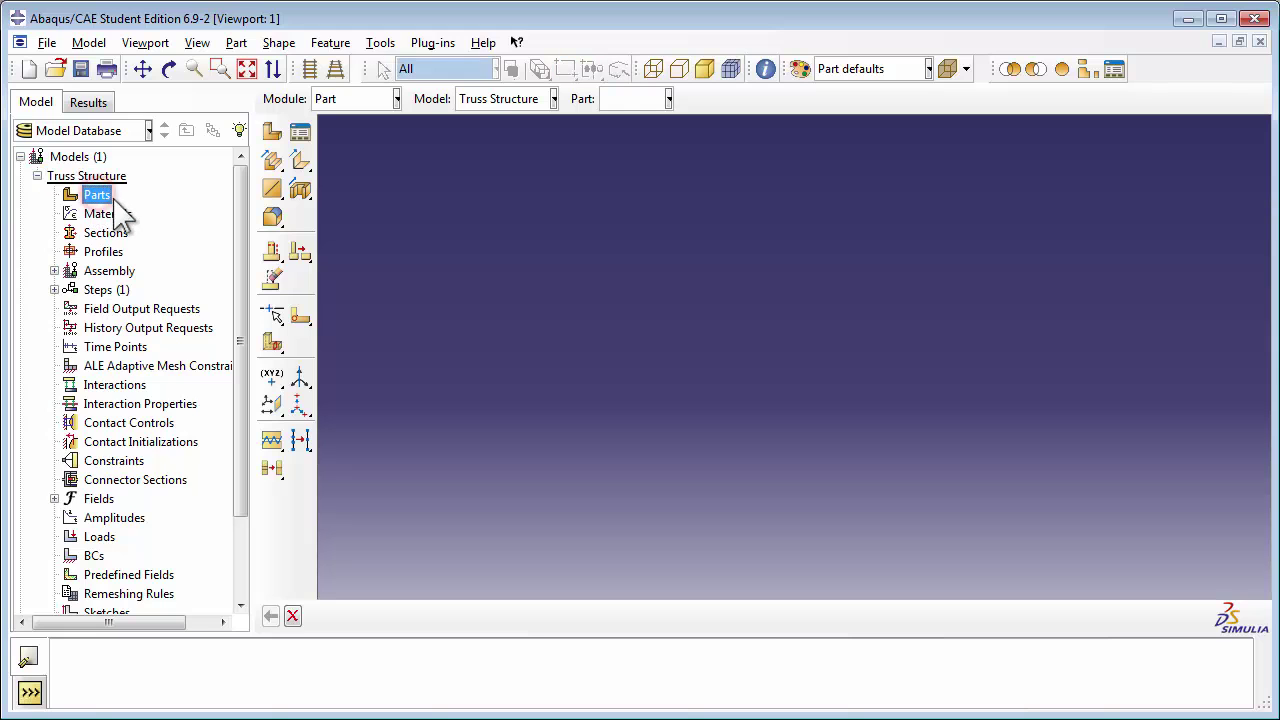
double_click(96, 195)
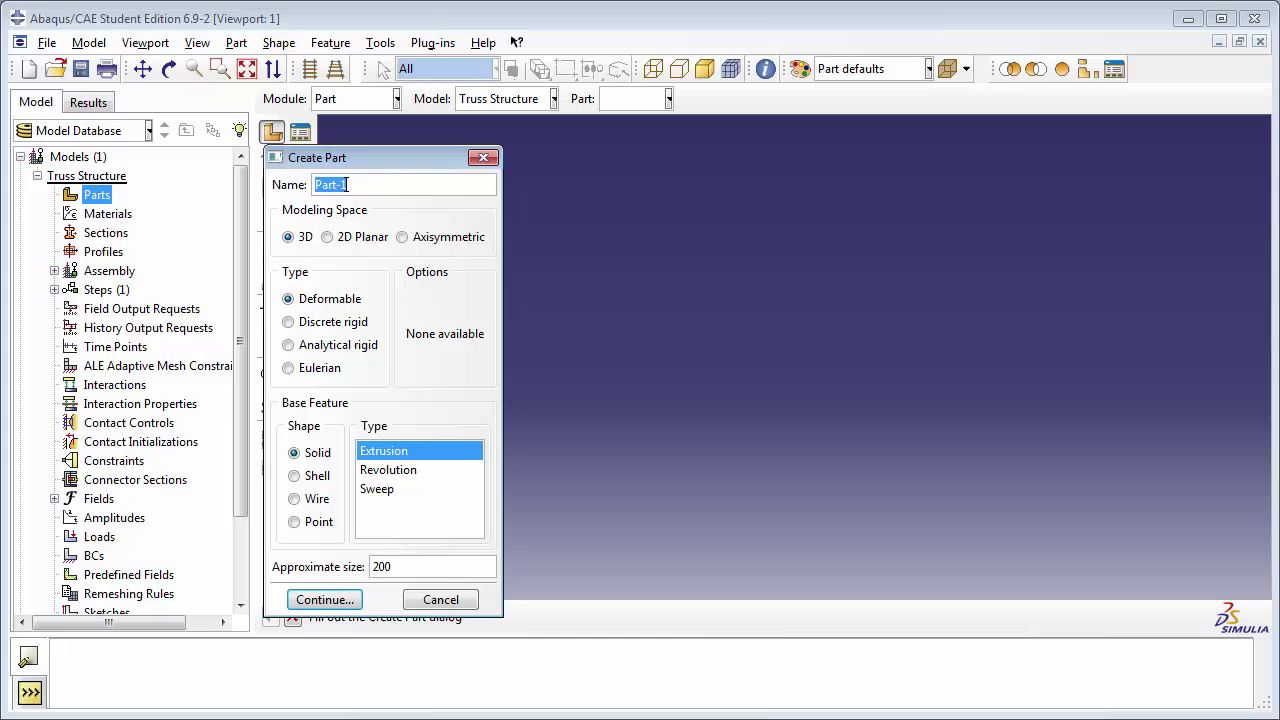
text(Truss)
click(346, 237)
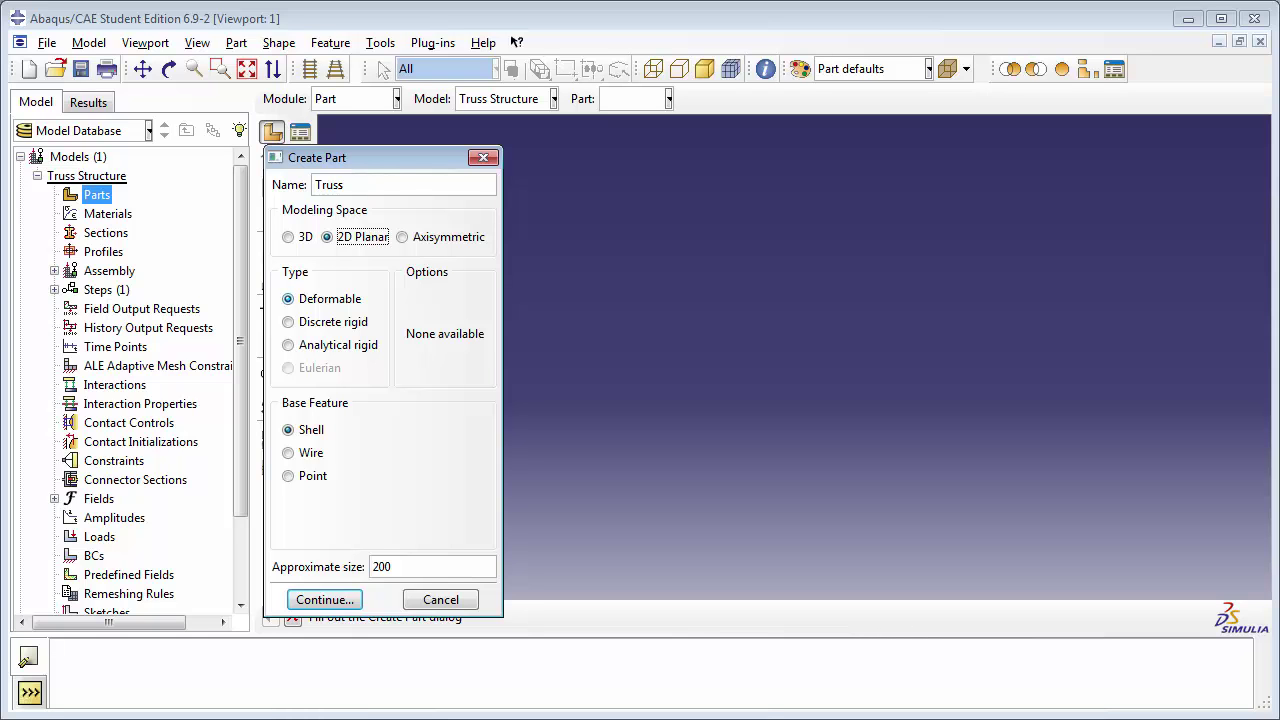
click(315, 298)
click(310, 455)
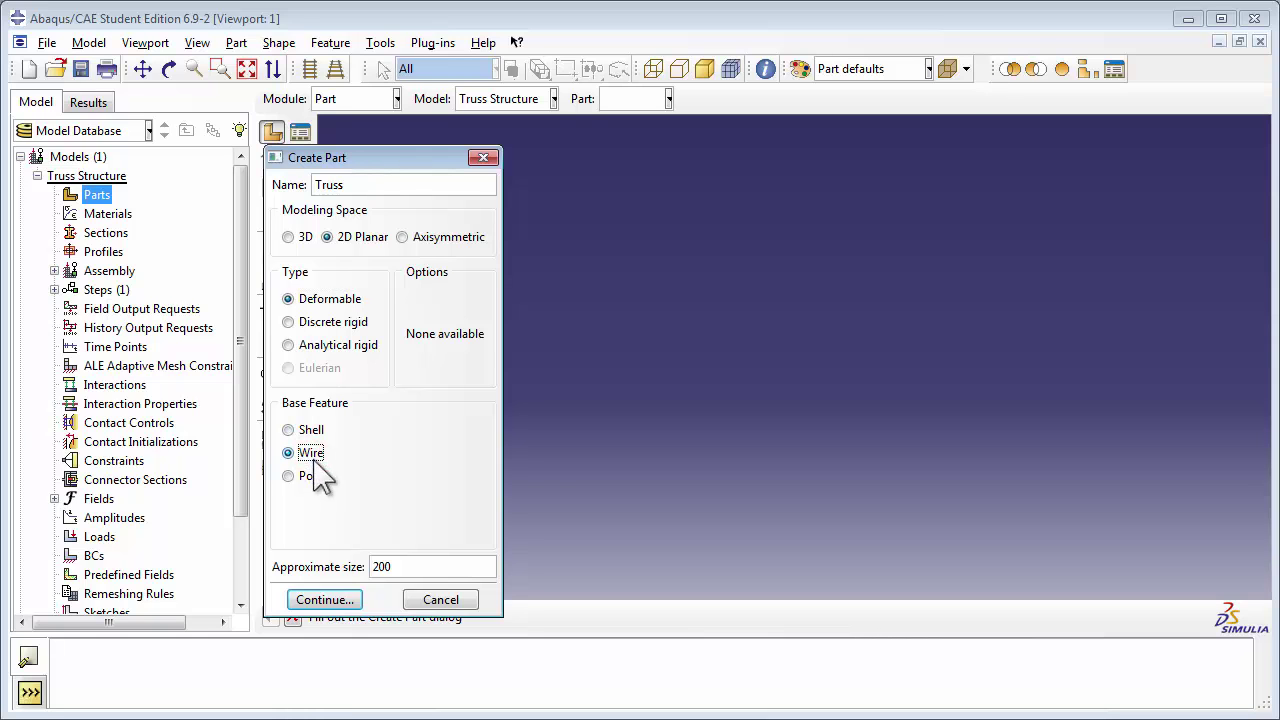
double_click(386, 564)
text(1)
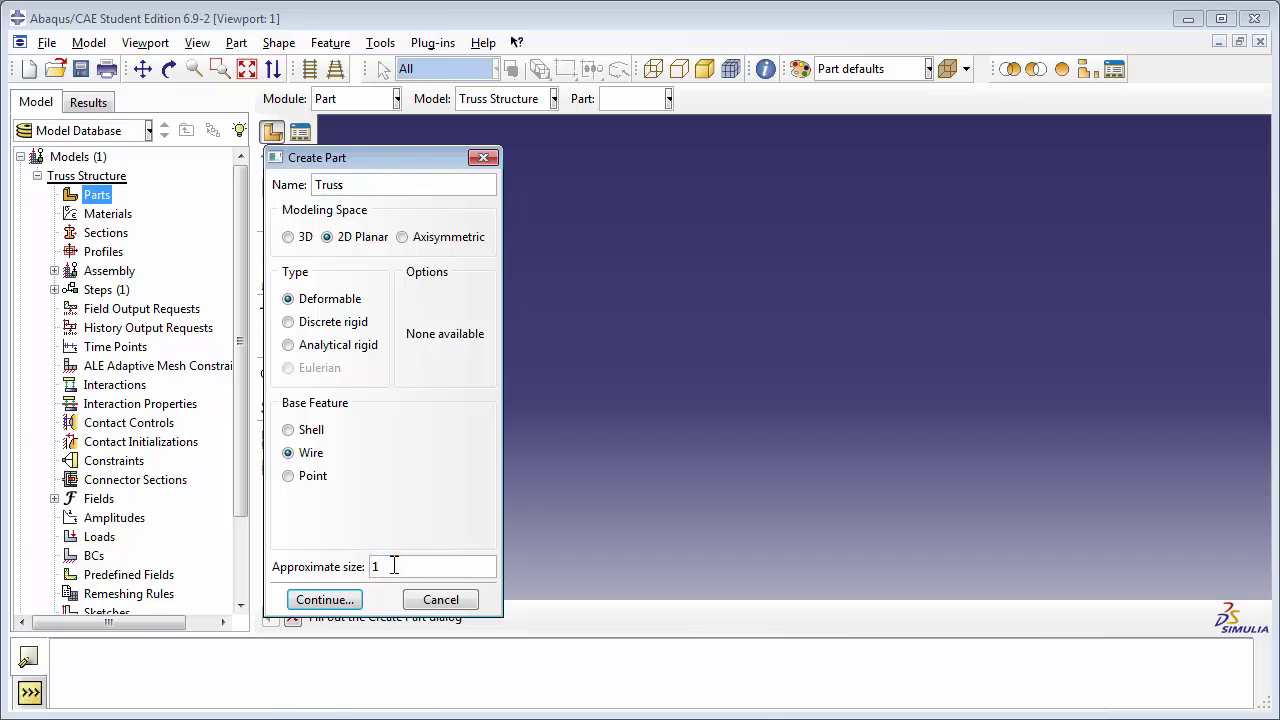
text(0)
click(335, 601)
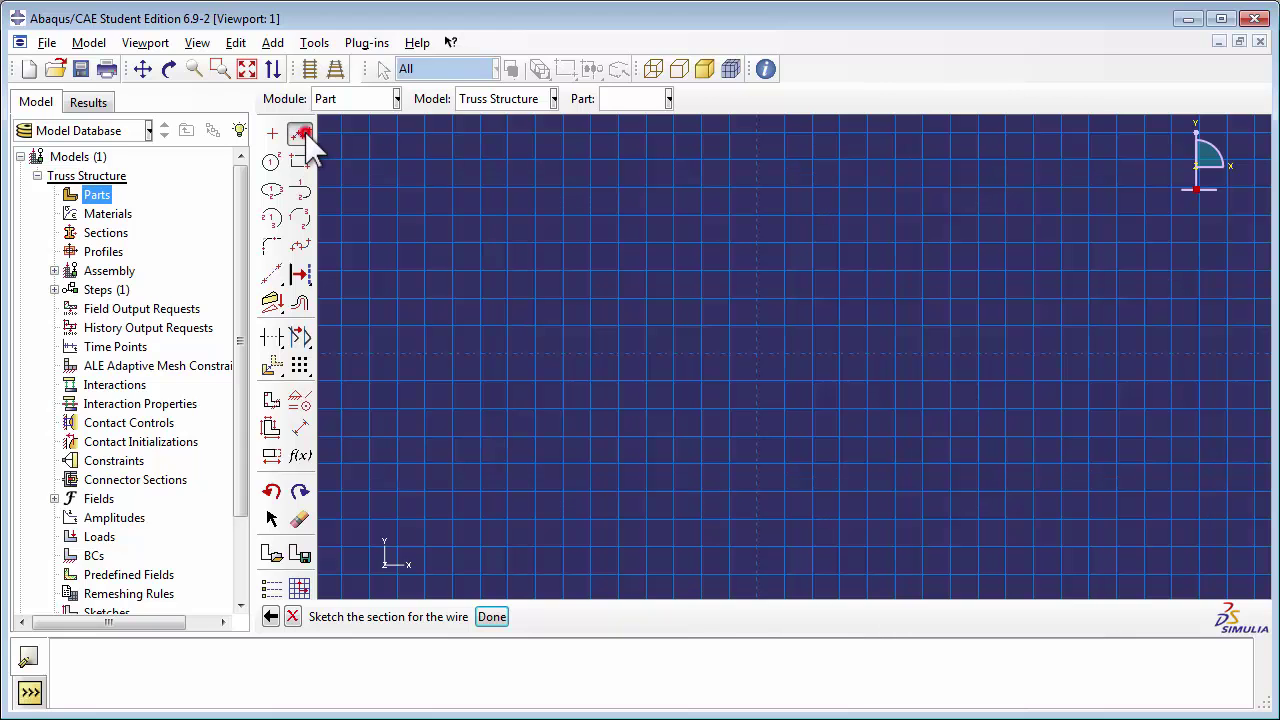
Step: Sketch the horizontal top chord from the origin, the sloping end member and the horizontal bottom chord at y = -1 as connected lines
click(300, 134)
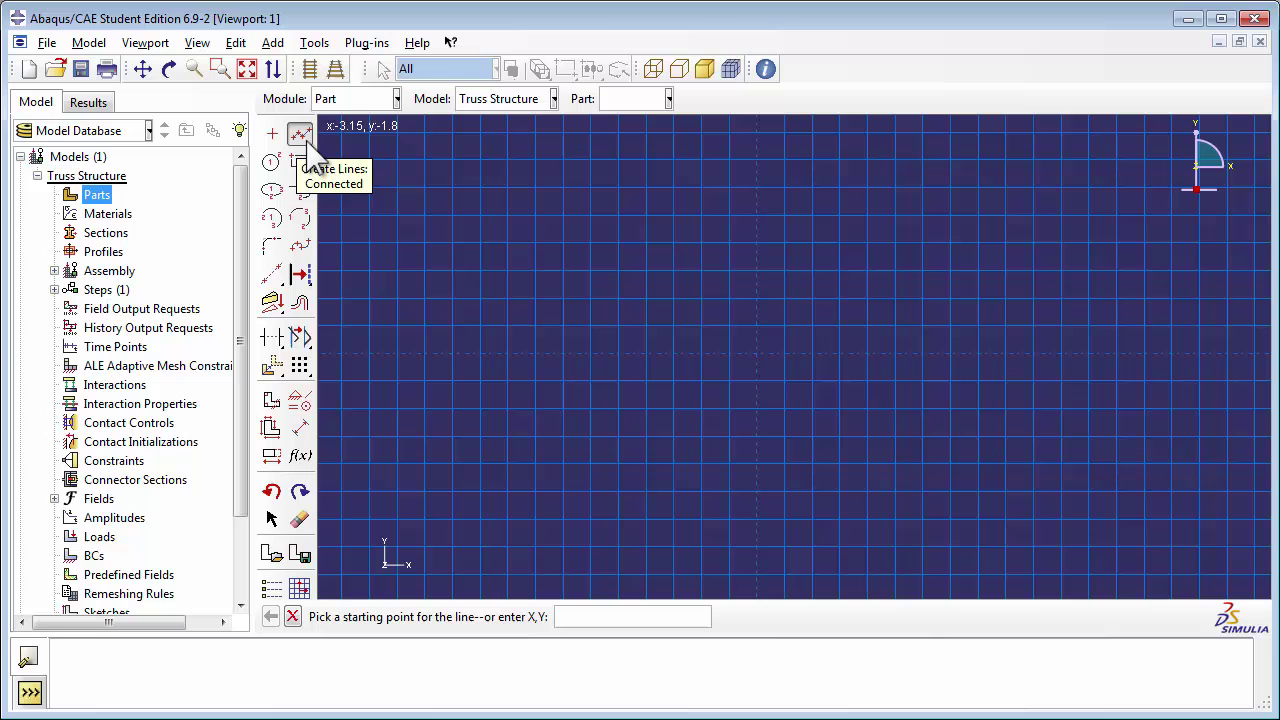
click(756, 350)
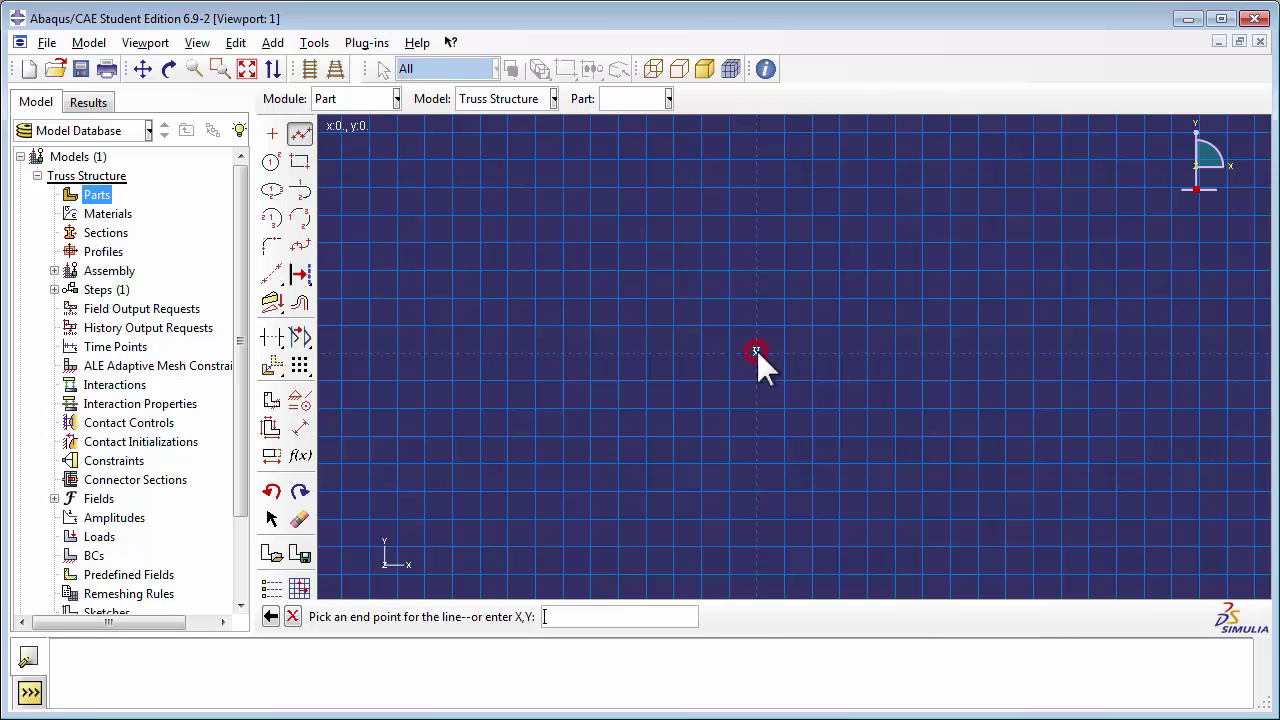
click(1171, 353)
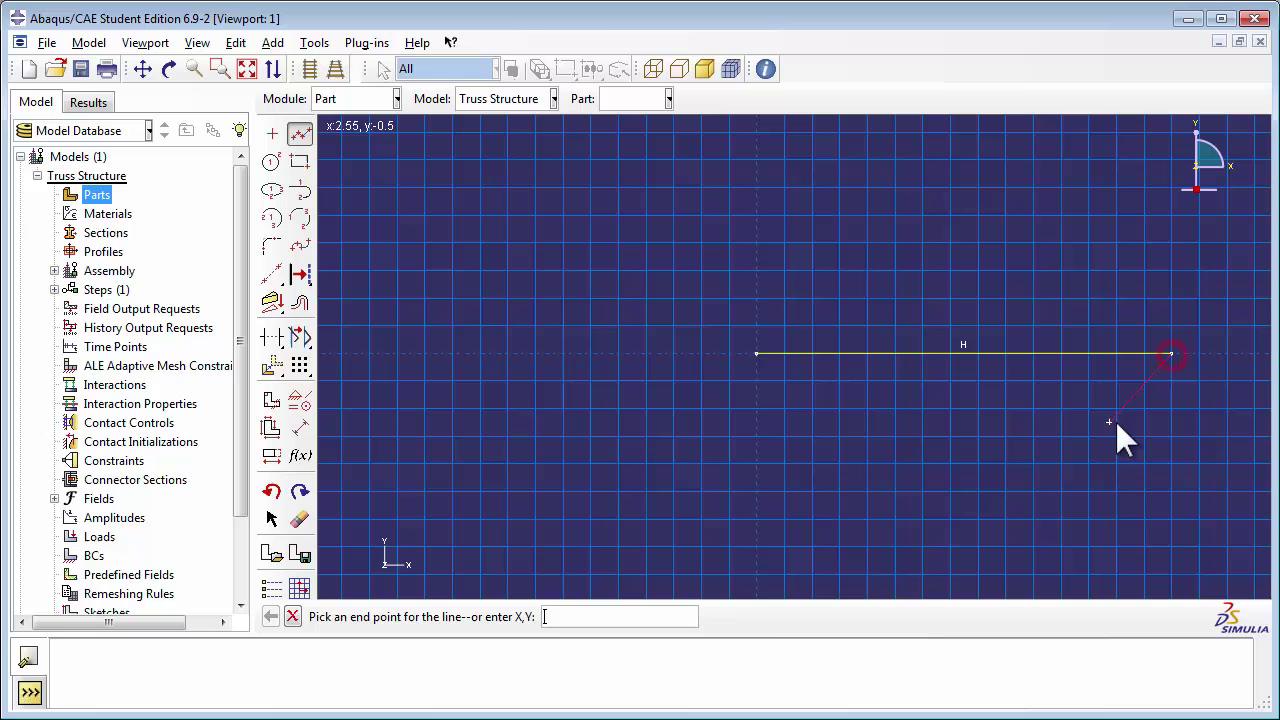
click(1014, 490)
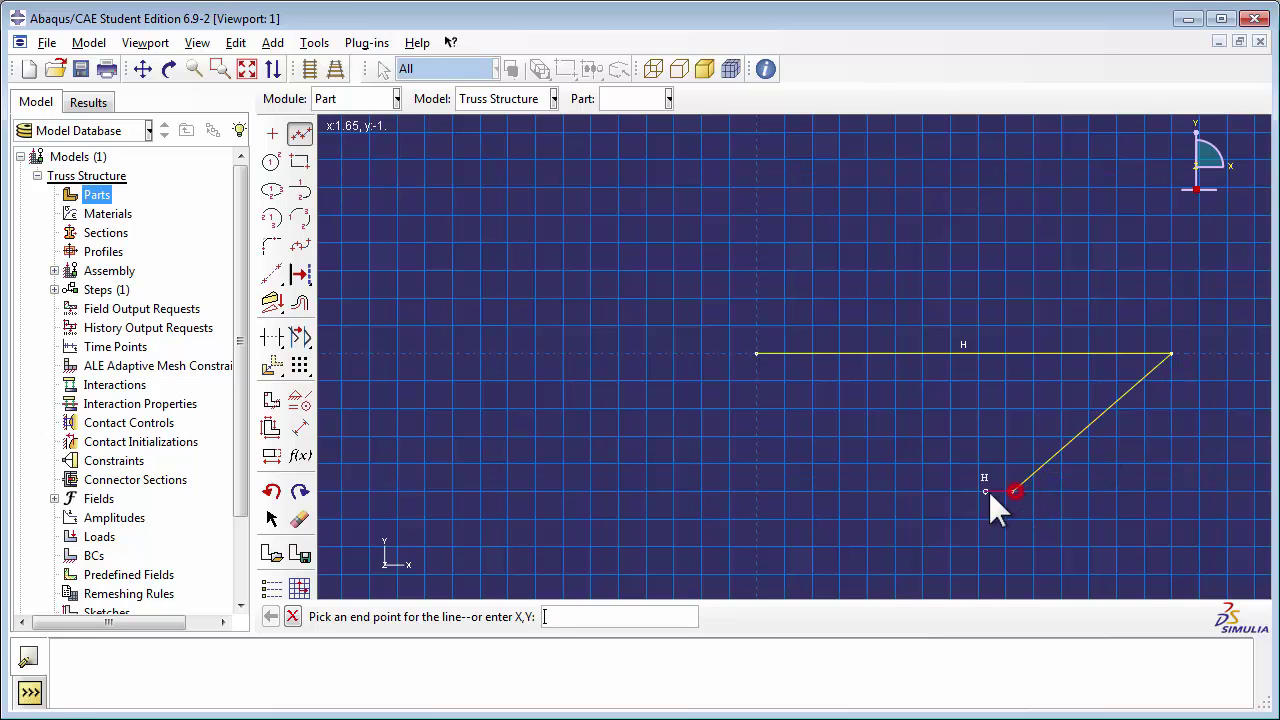
click(756, 490)
Step: Continue the connected lines with two diagonals meeting on the top chord and a vertical member up from the bottom chord's inner end
click(900, 355)
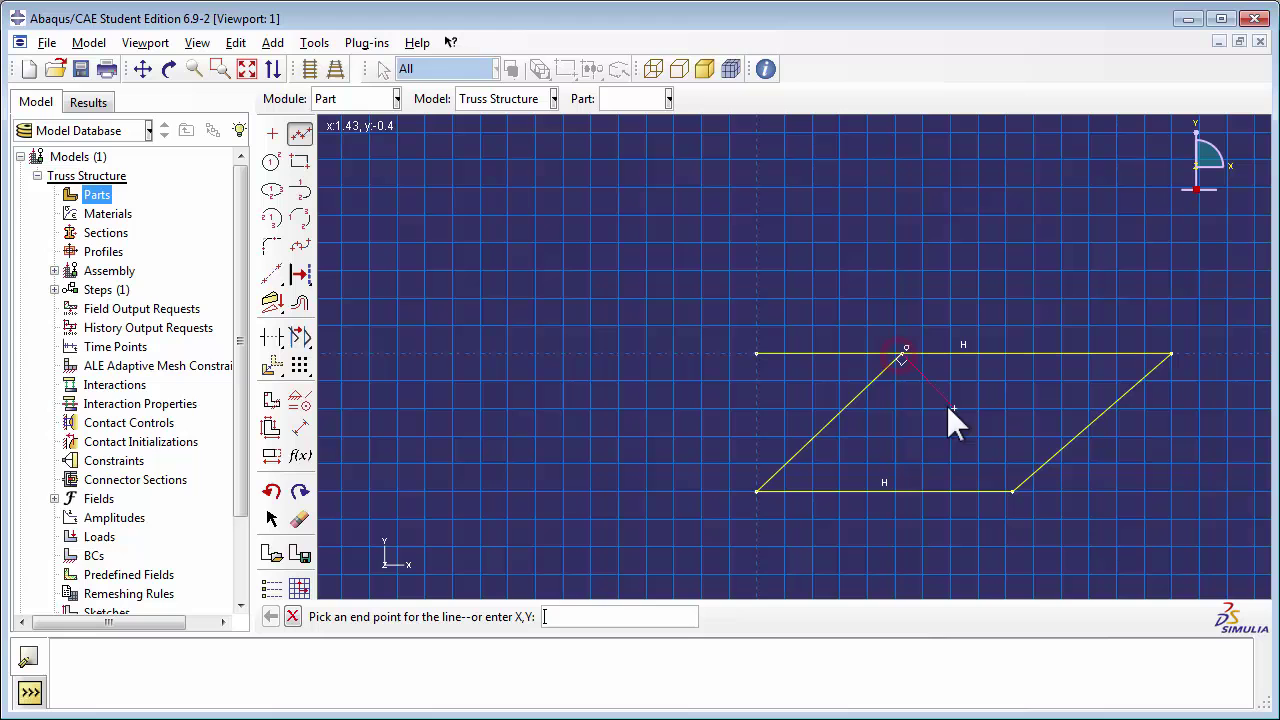
click(1011, 490)
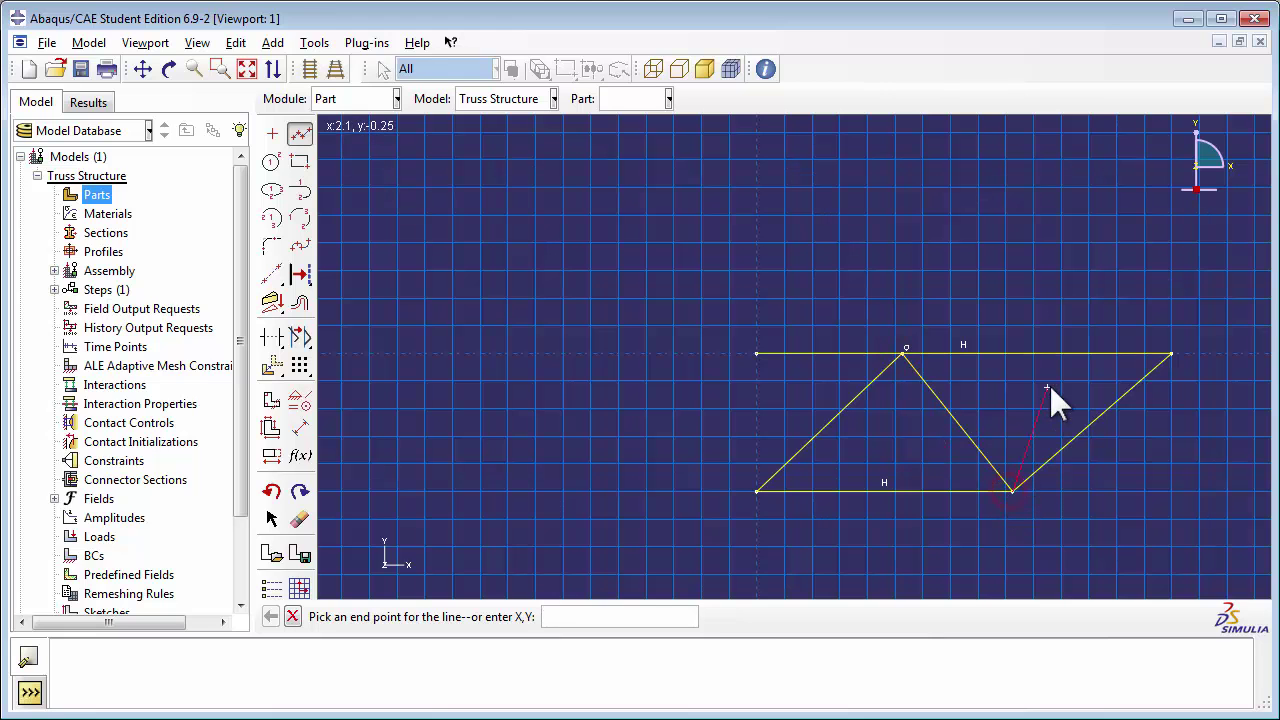
click(1013, 353)
right_click(1115, 298)
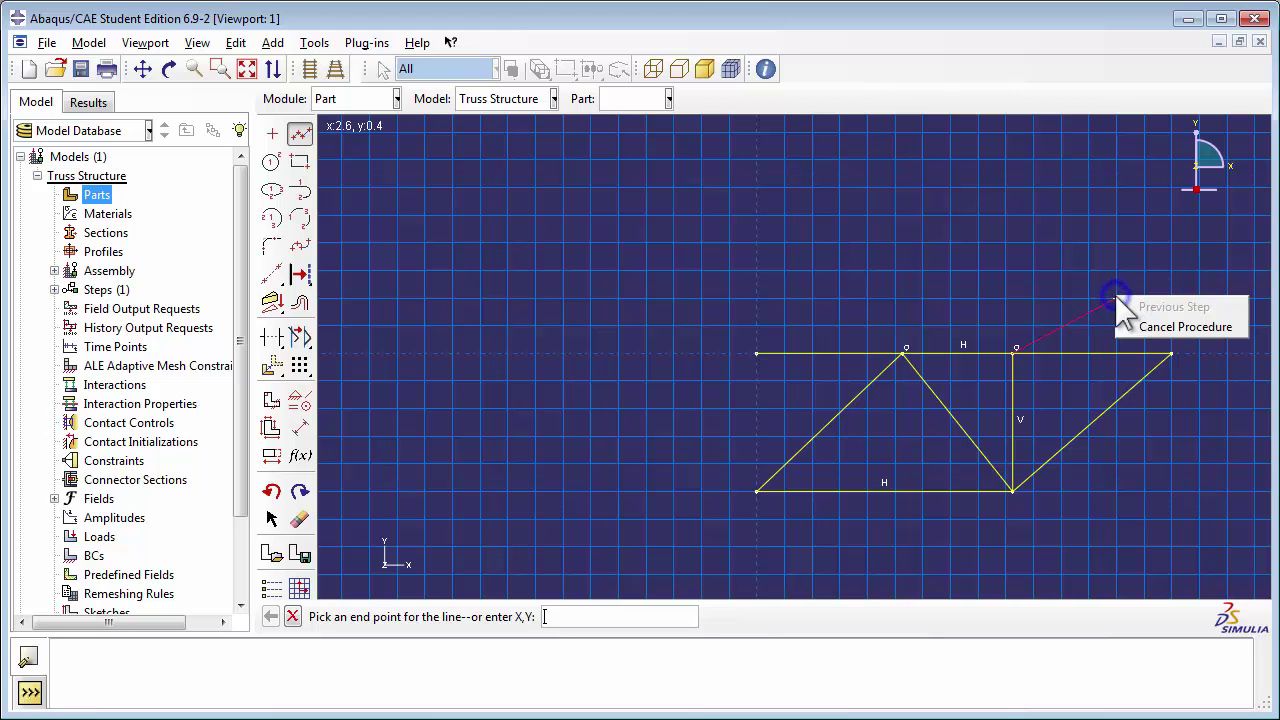
click(1155, 326)
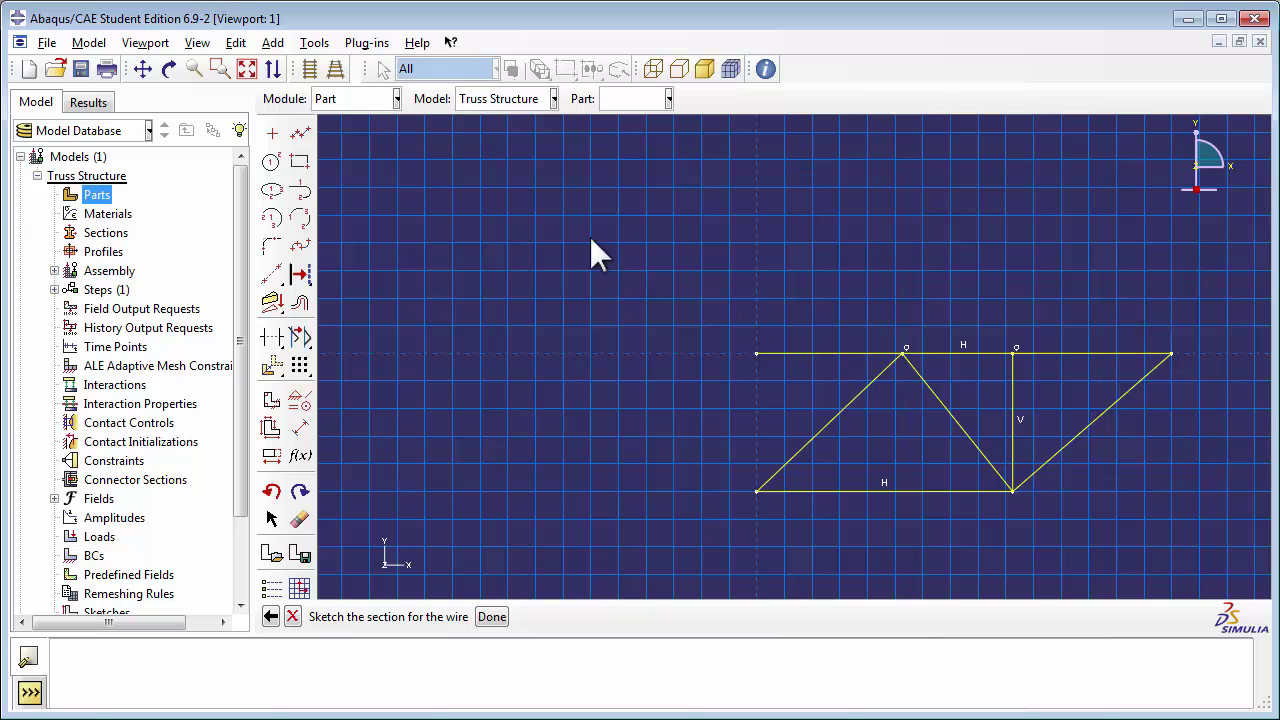
Step: Draw a vertical line from the diagonals' meeting point on the top chord down to the bottom chord
click(302, 134)
click(904, 353)
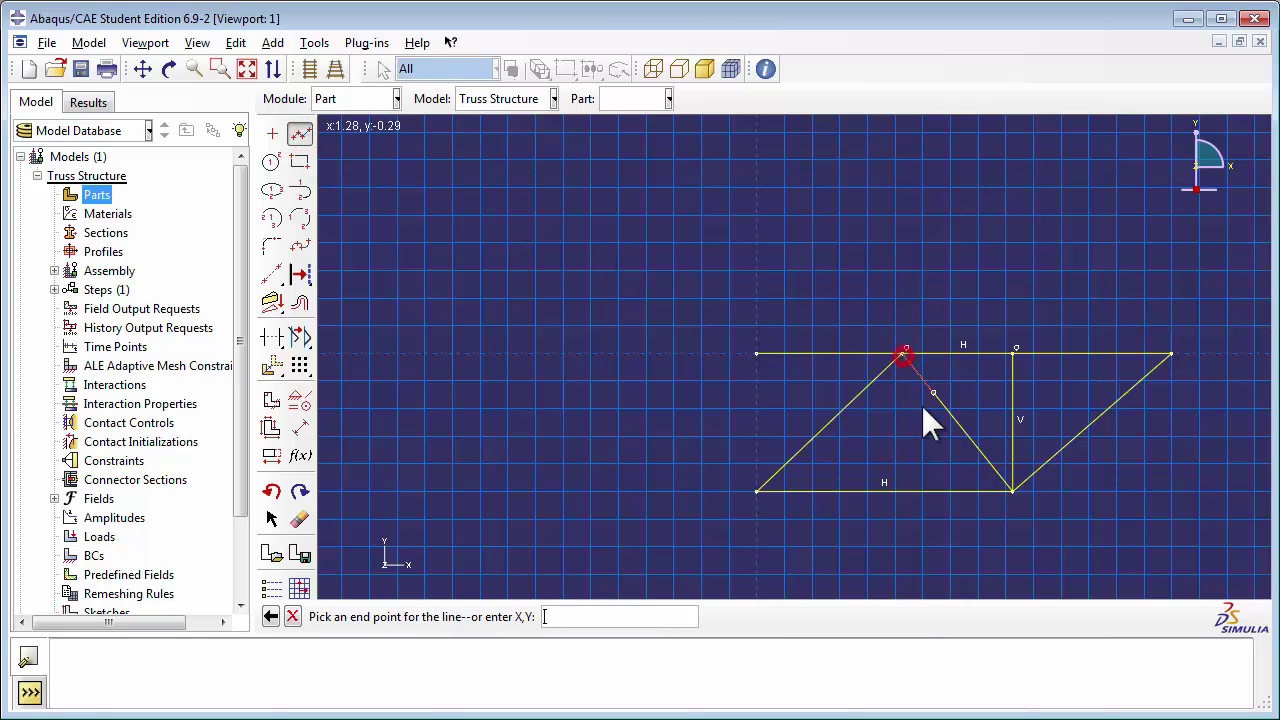
click(902, 490)
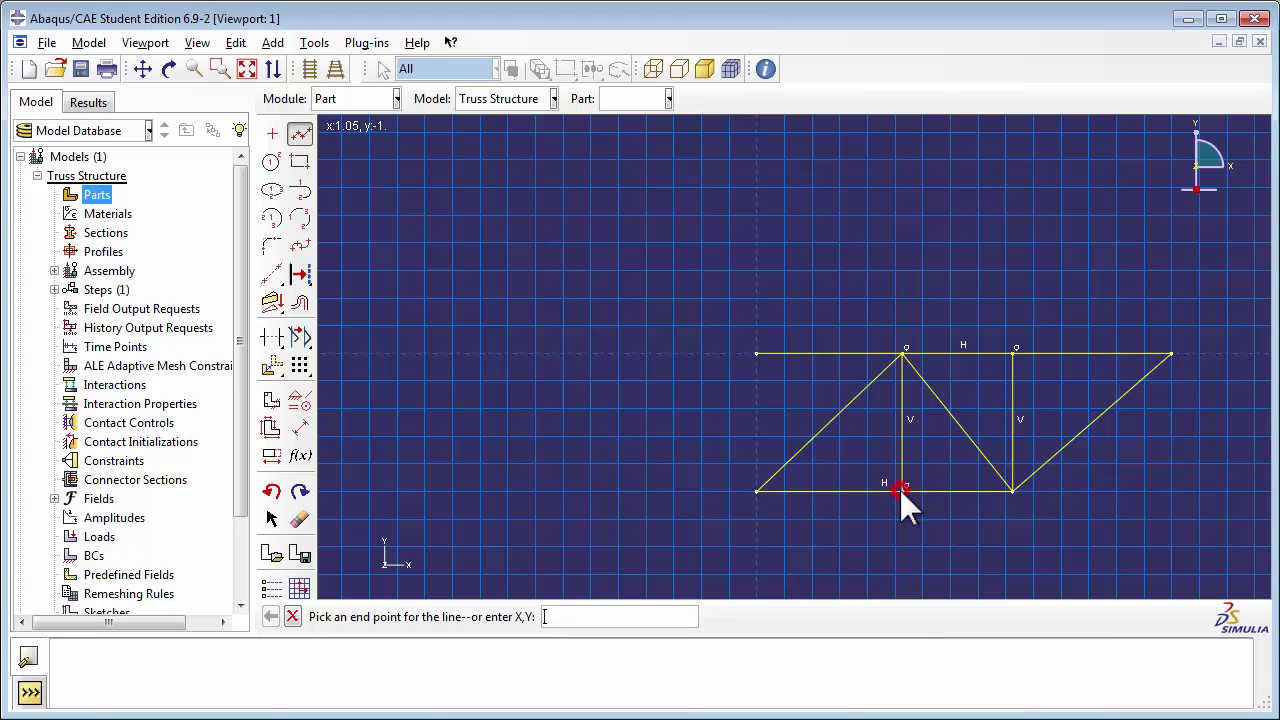
right_click(974, 536)
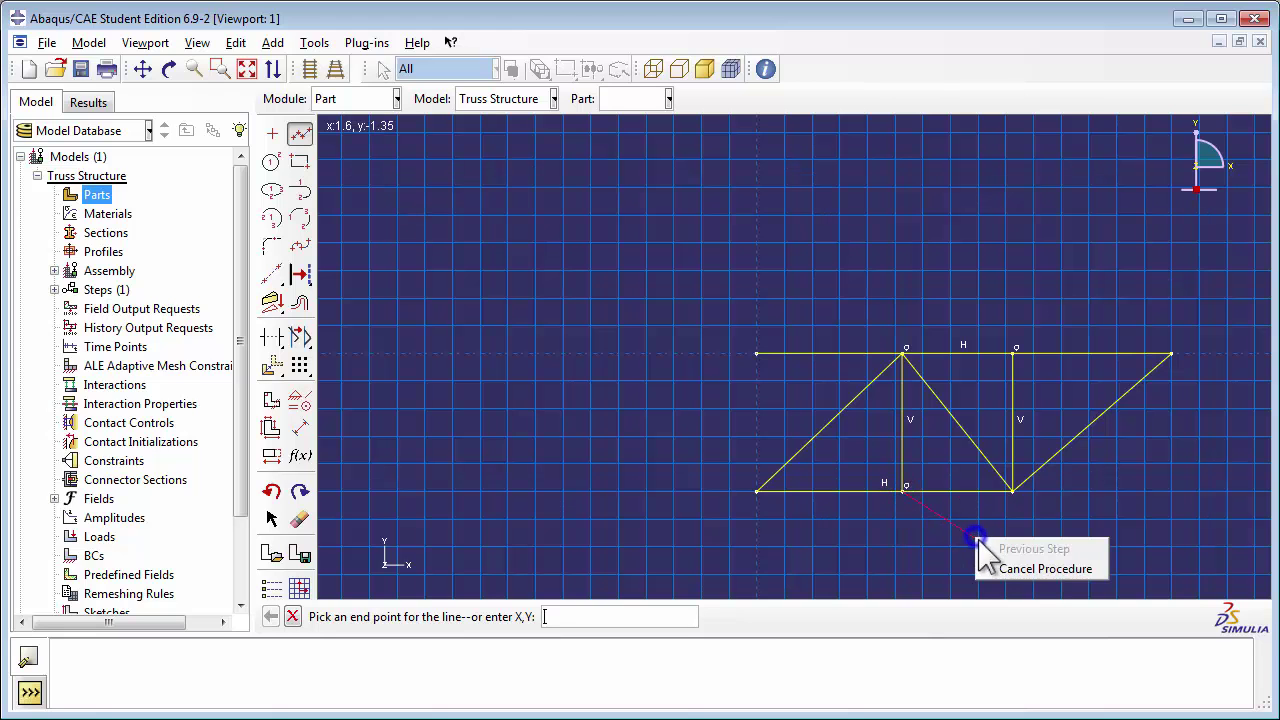
click(1022, 569)
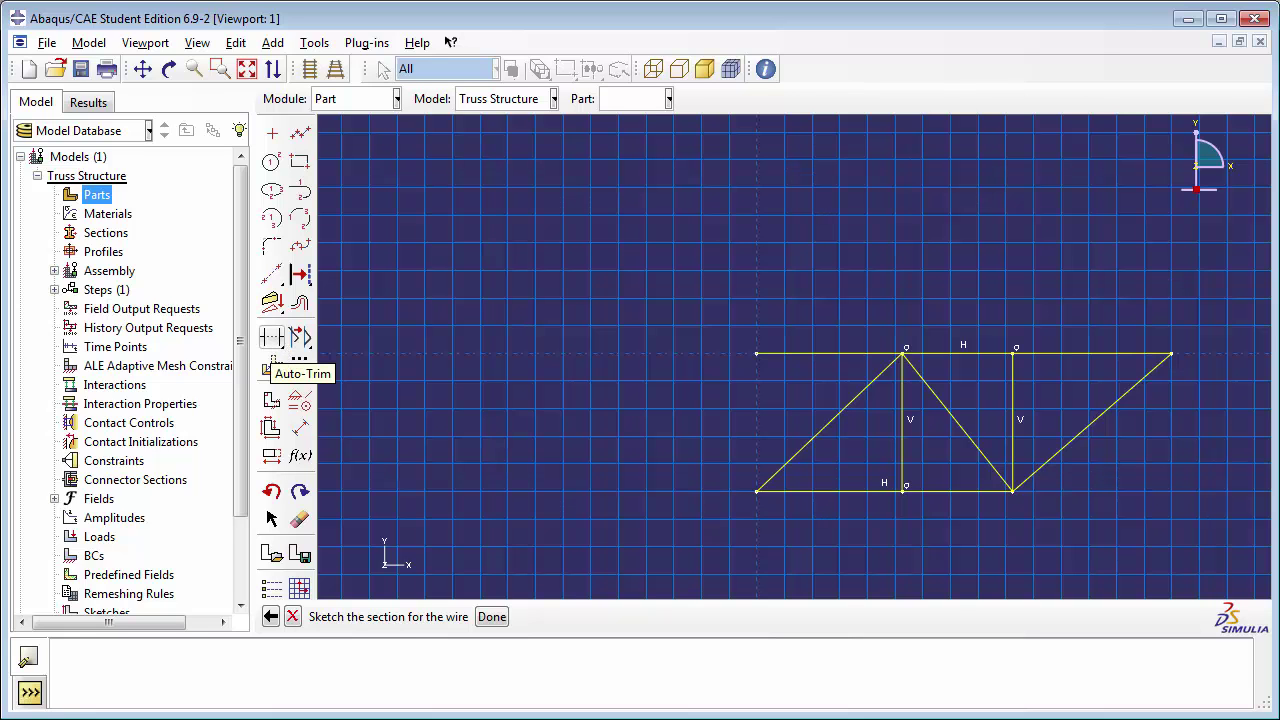
Step: Split the top chord at its two intermediate joints and the bottom chord at the middle vertical member
click(271, 338)
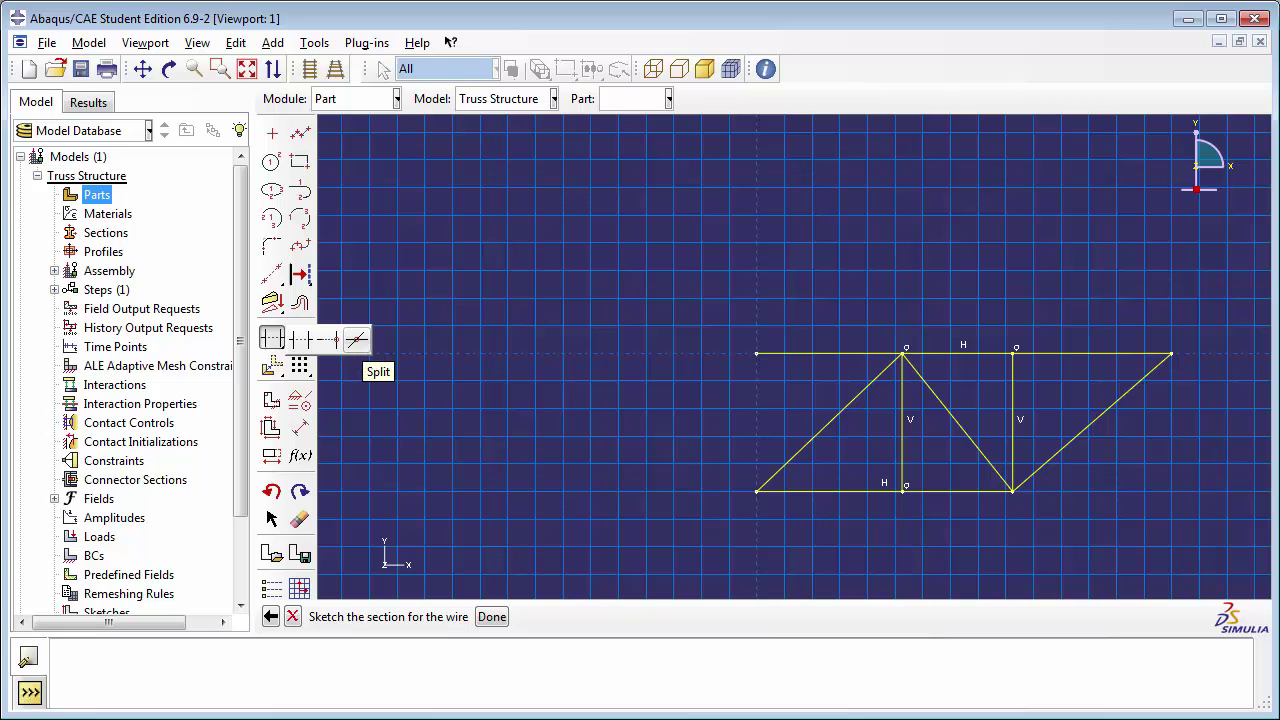
click(357, 339)
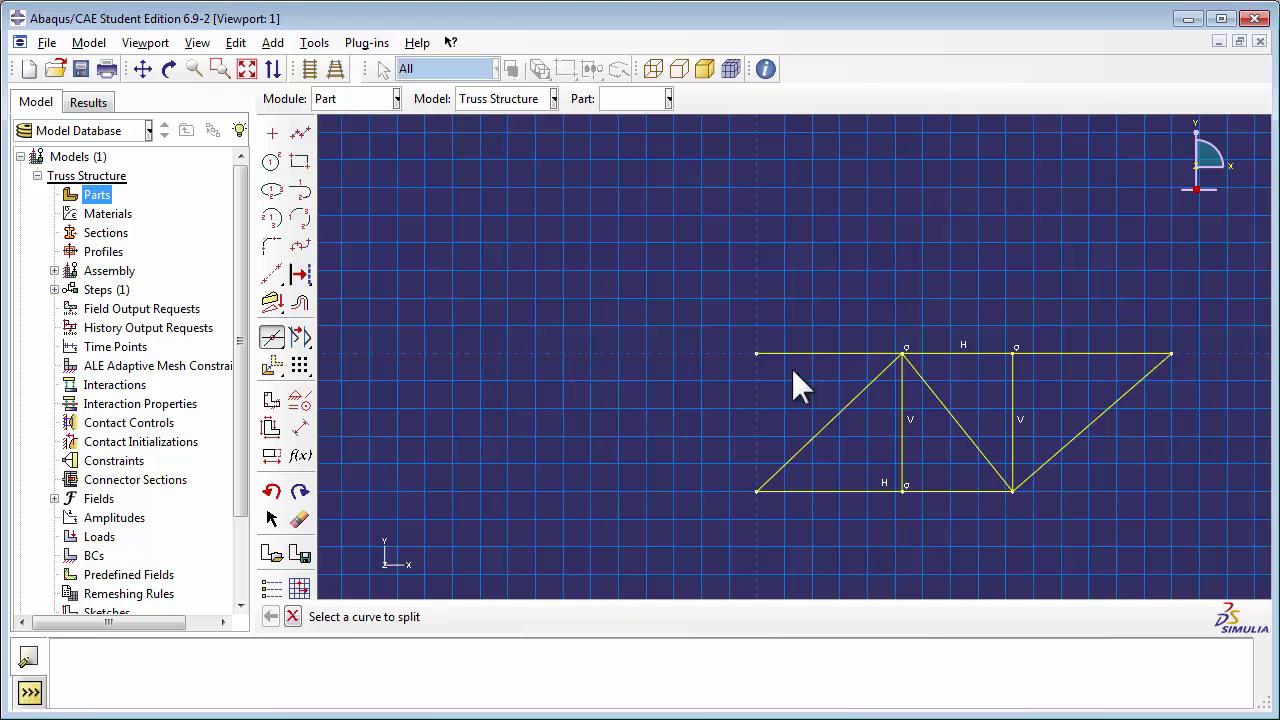
click(820, 354)
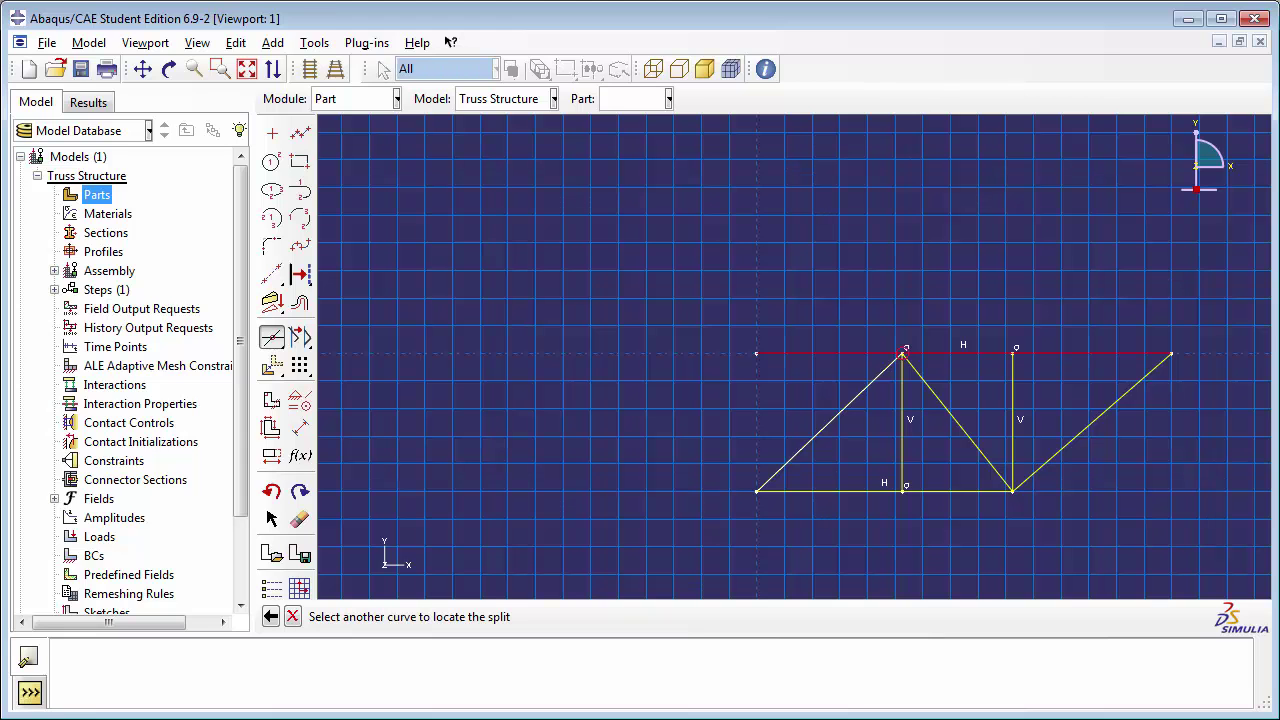
click(873, 374)
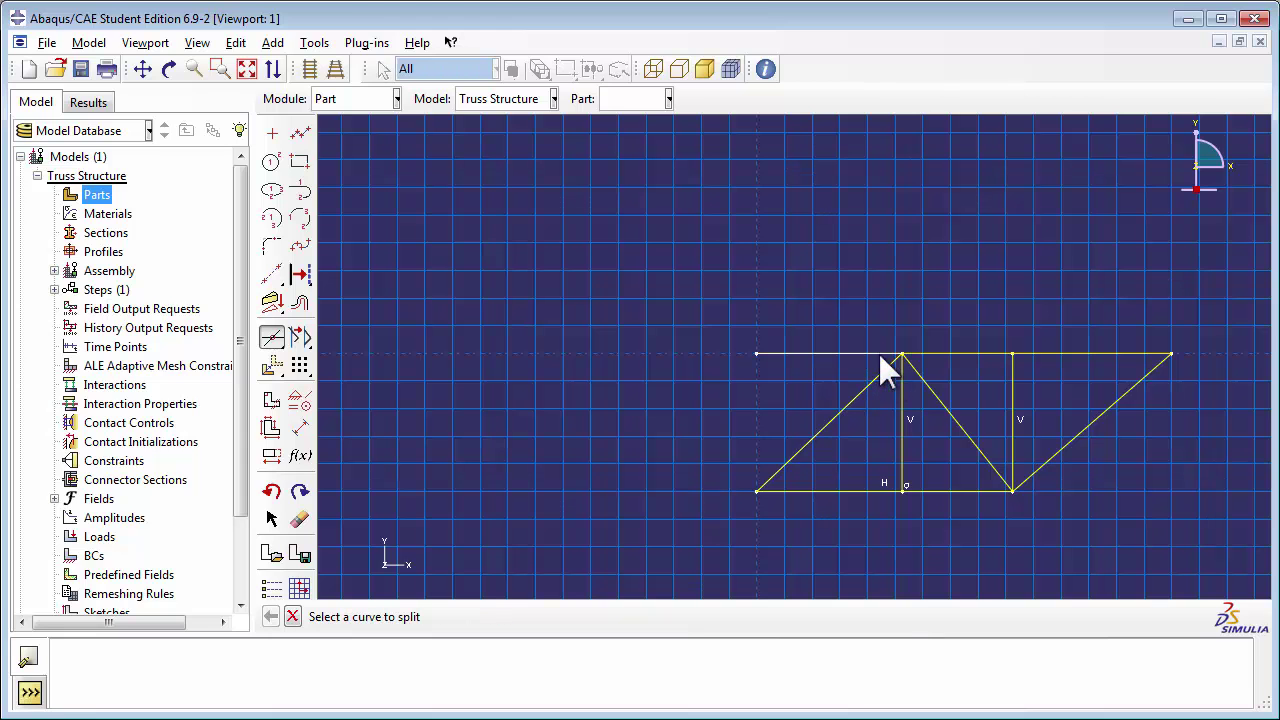
click(989, 356)
click(1012, 377)
click(829, 490)
click(903, 452)
Step: Apply an equal length constraint to the three top chord segments and the two bottom chord segments
click(299, 401)
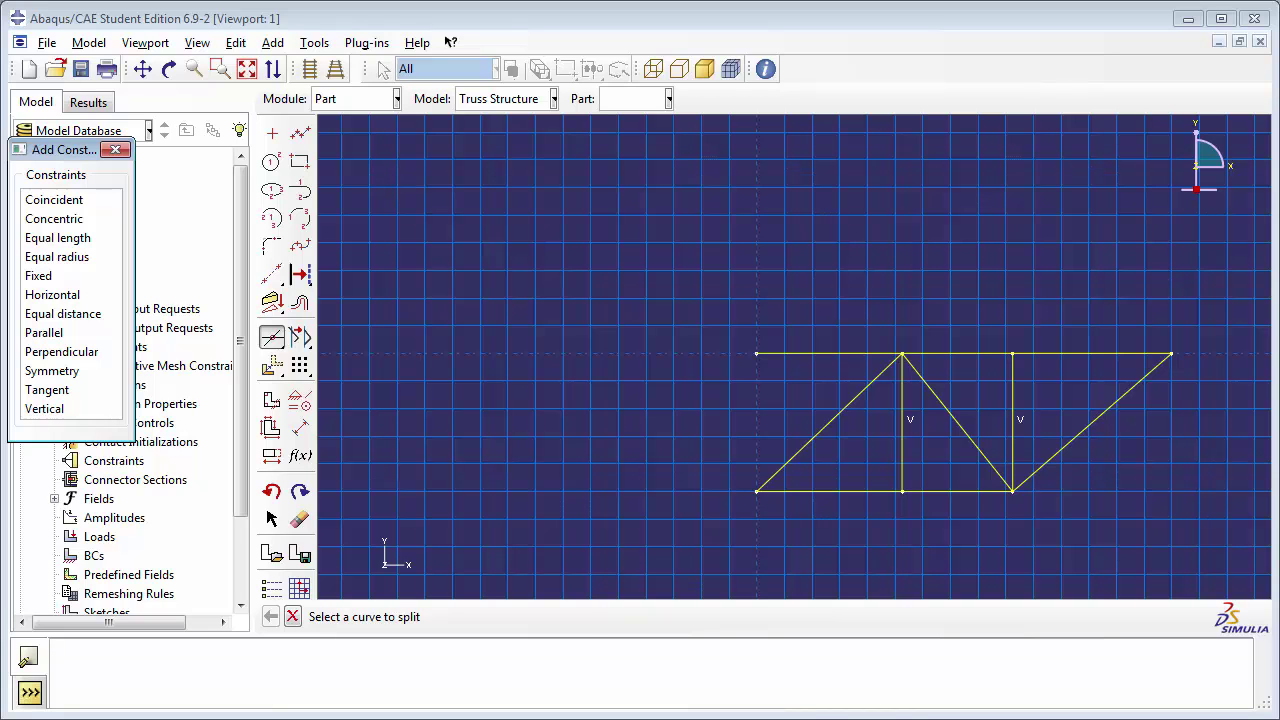
click(80, 238)
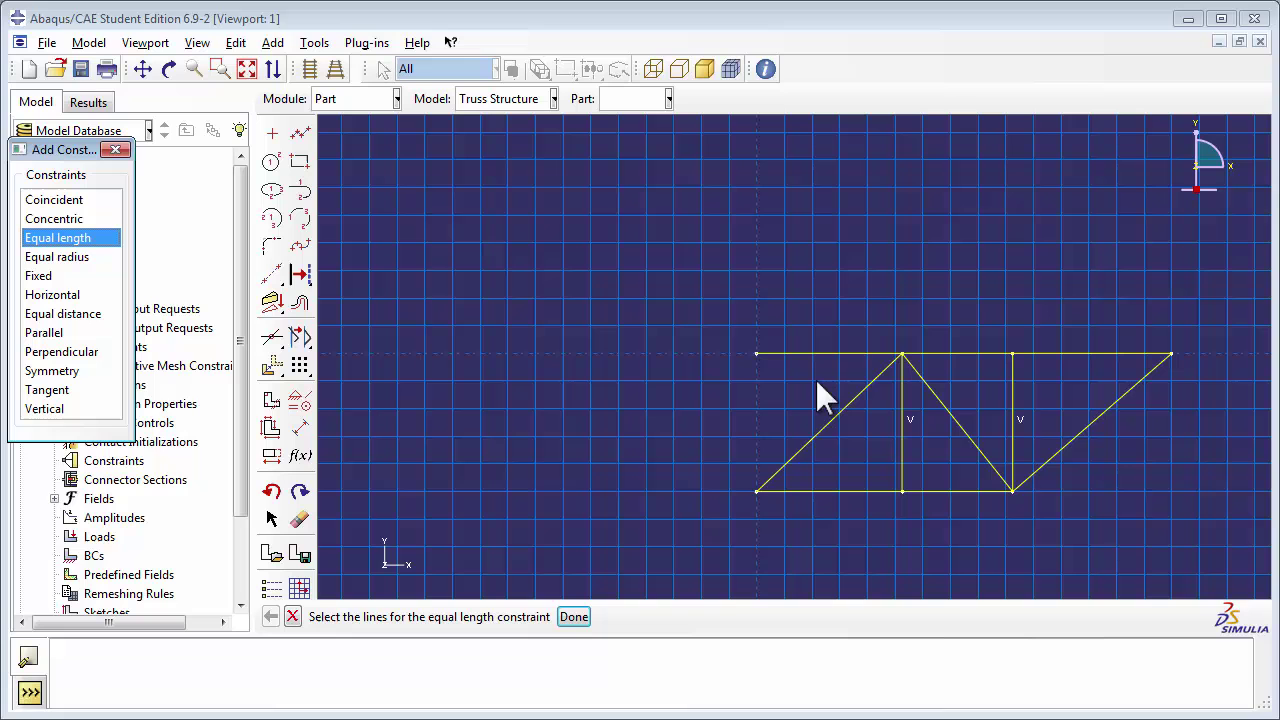
click(837, 353)
click(945, 353)
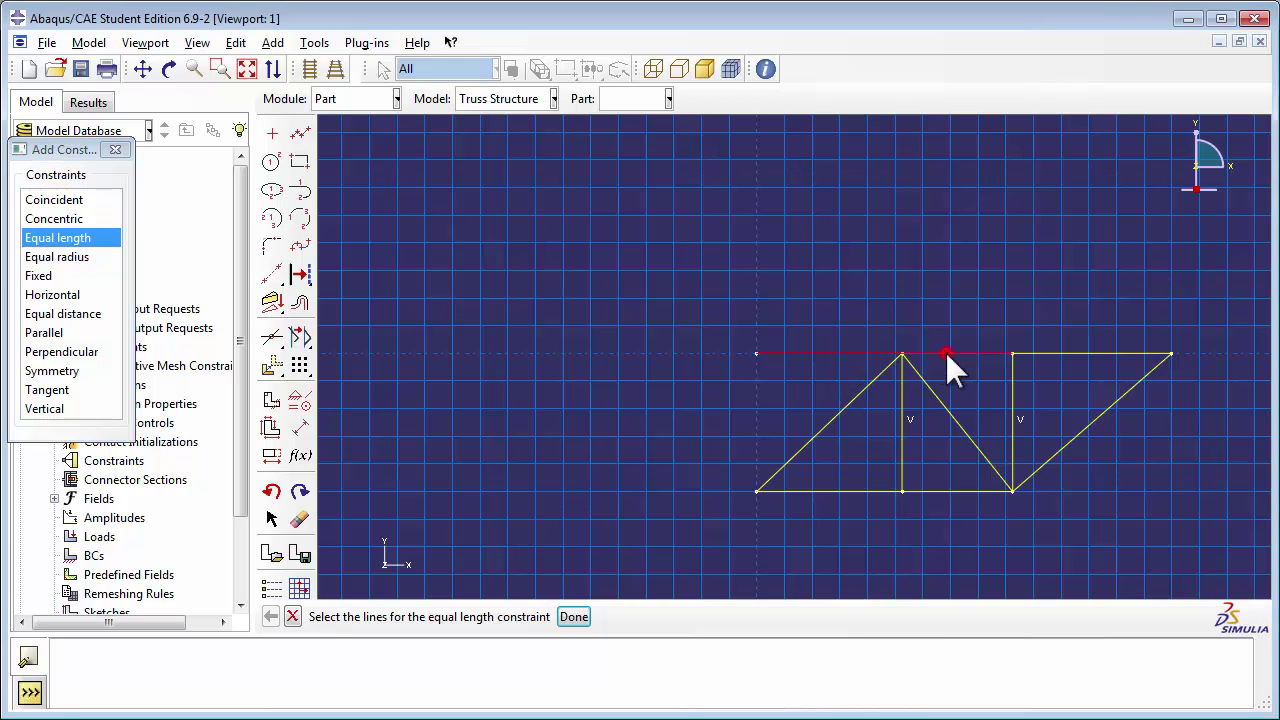
click(1053, 352)
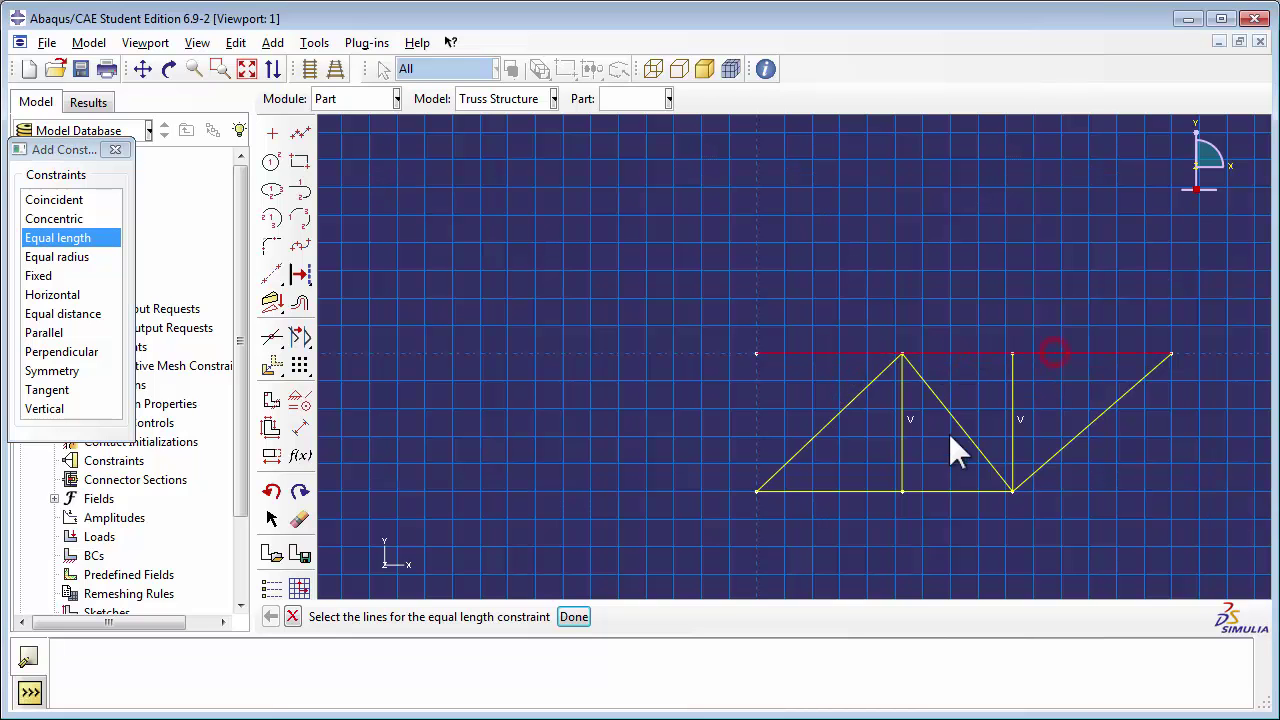
click(936, 490)
click(856, 490)
click(573, 616)
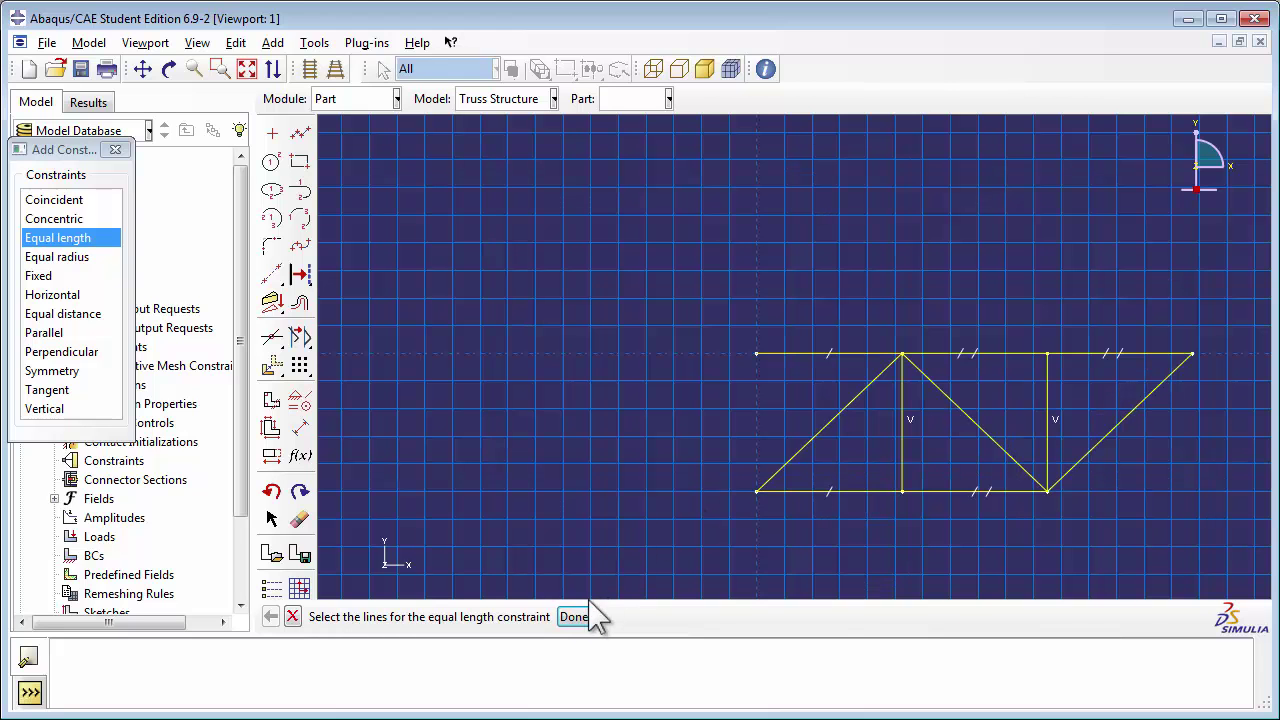
Step: Apply an equal length constraint to the two vertical members and finish adding constraints
click(901, 457)
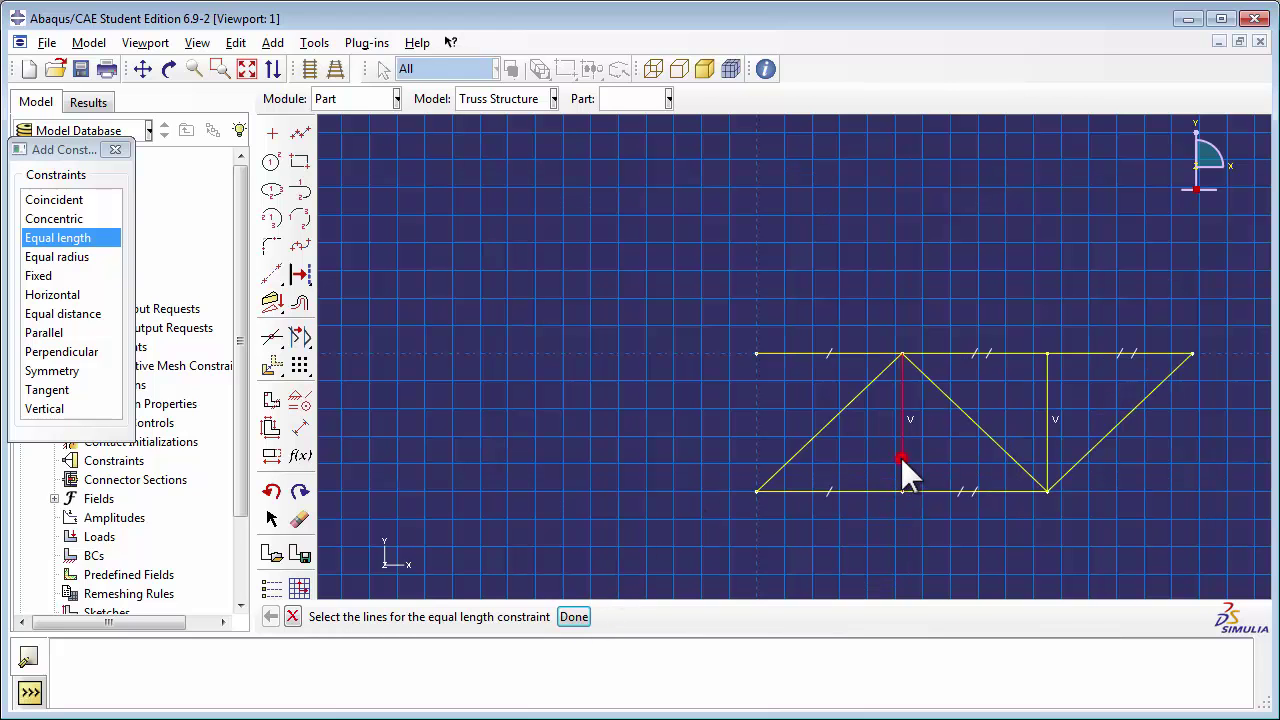
click(1047, 420)
click(573, 616)
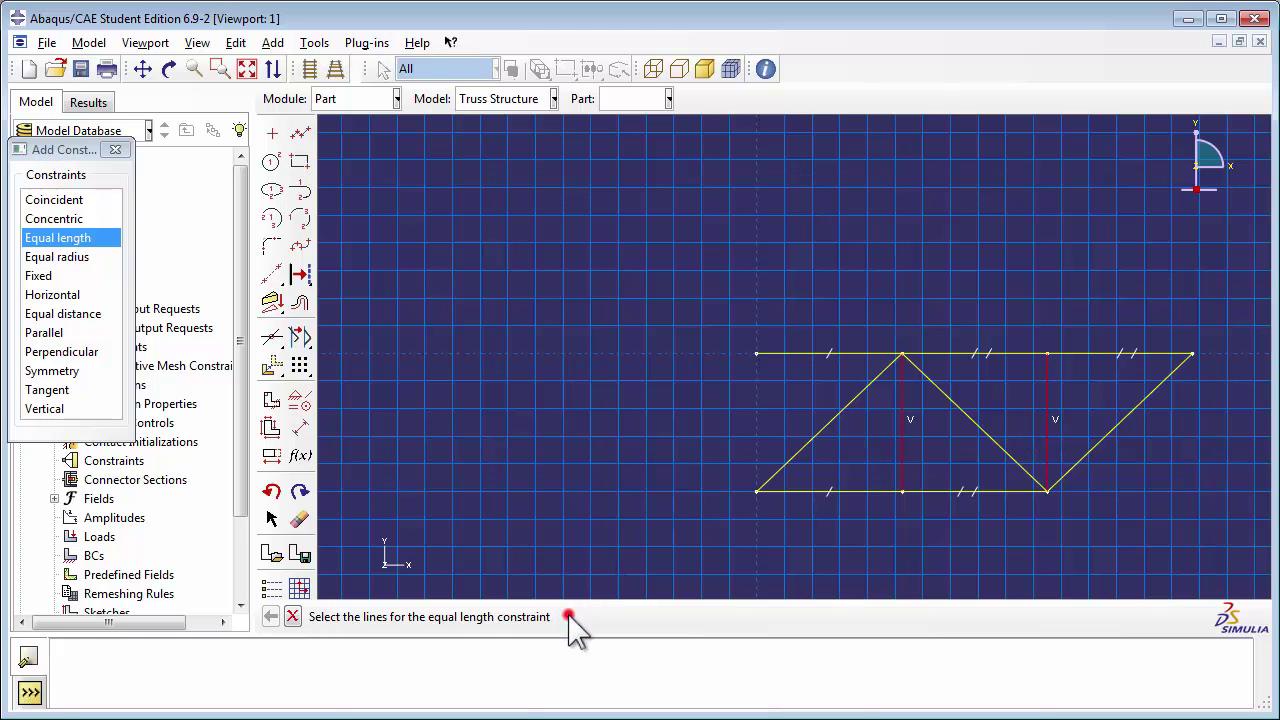
click(115, 149)
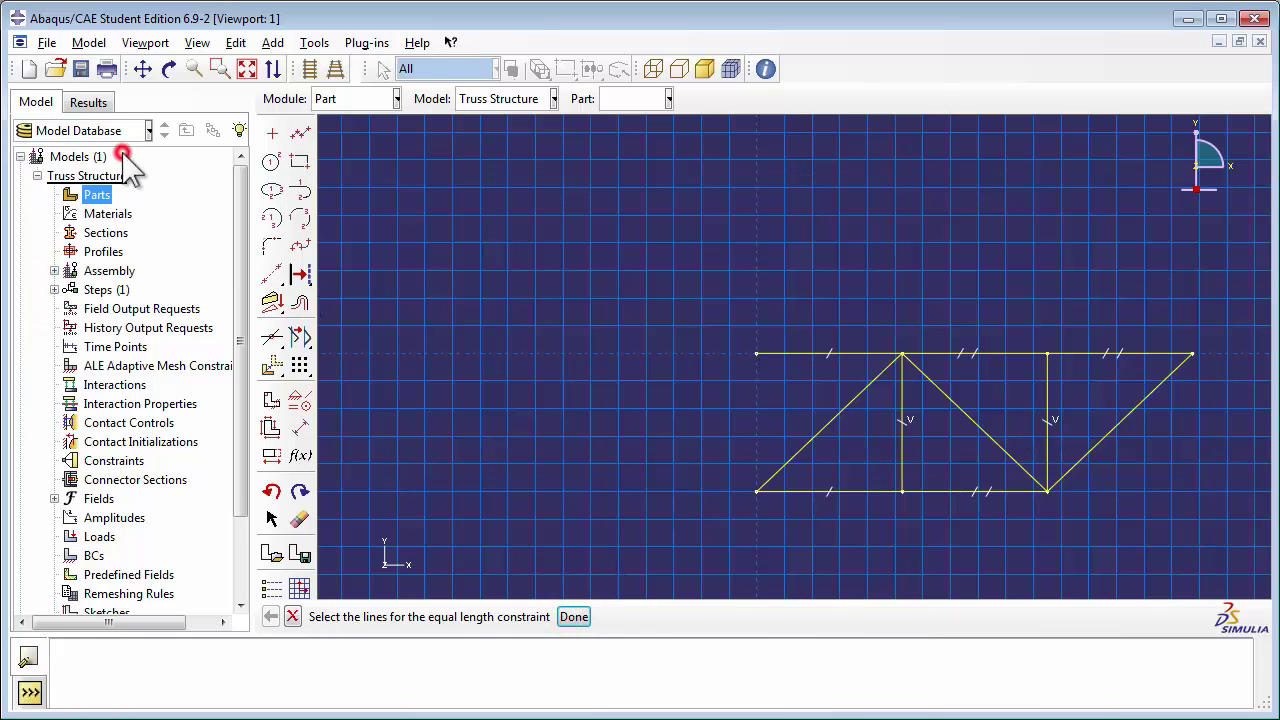
click(565, 617)
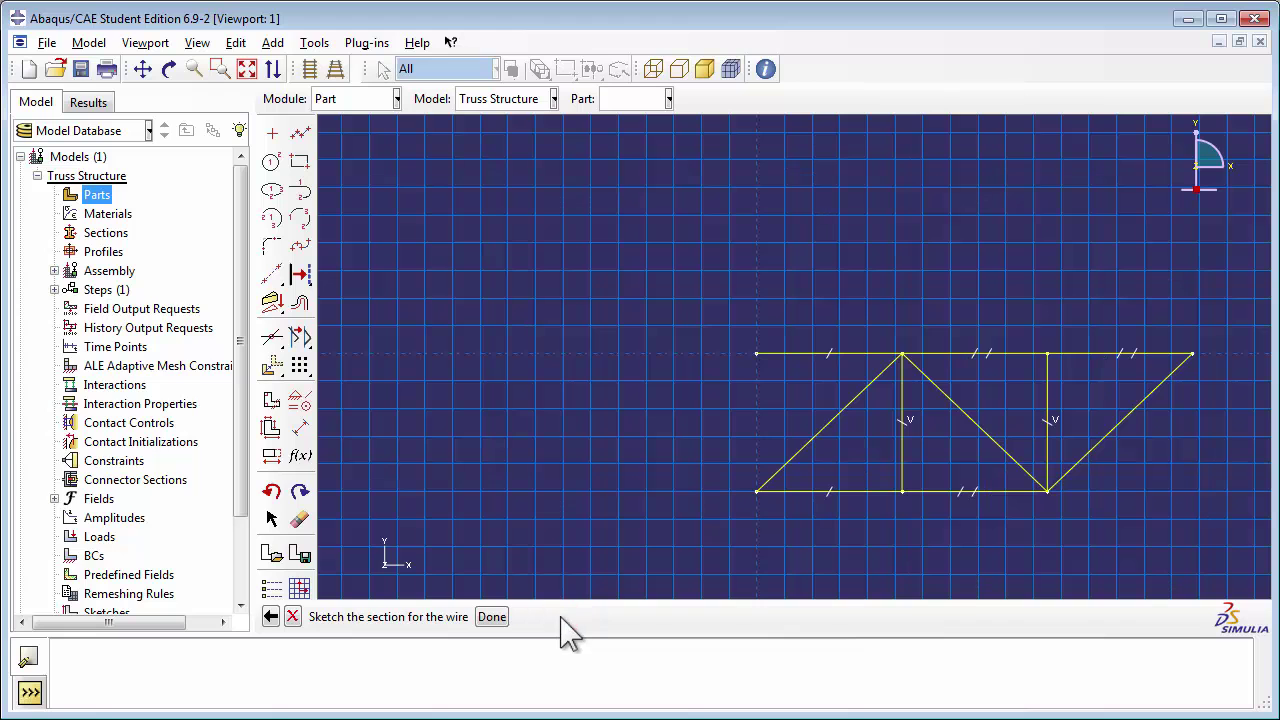
Step: Dimension the truss's middle vertical member and set its height to 1.5
click(300, 428)
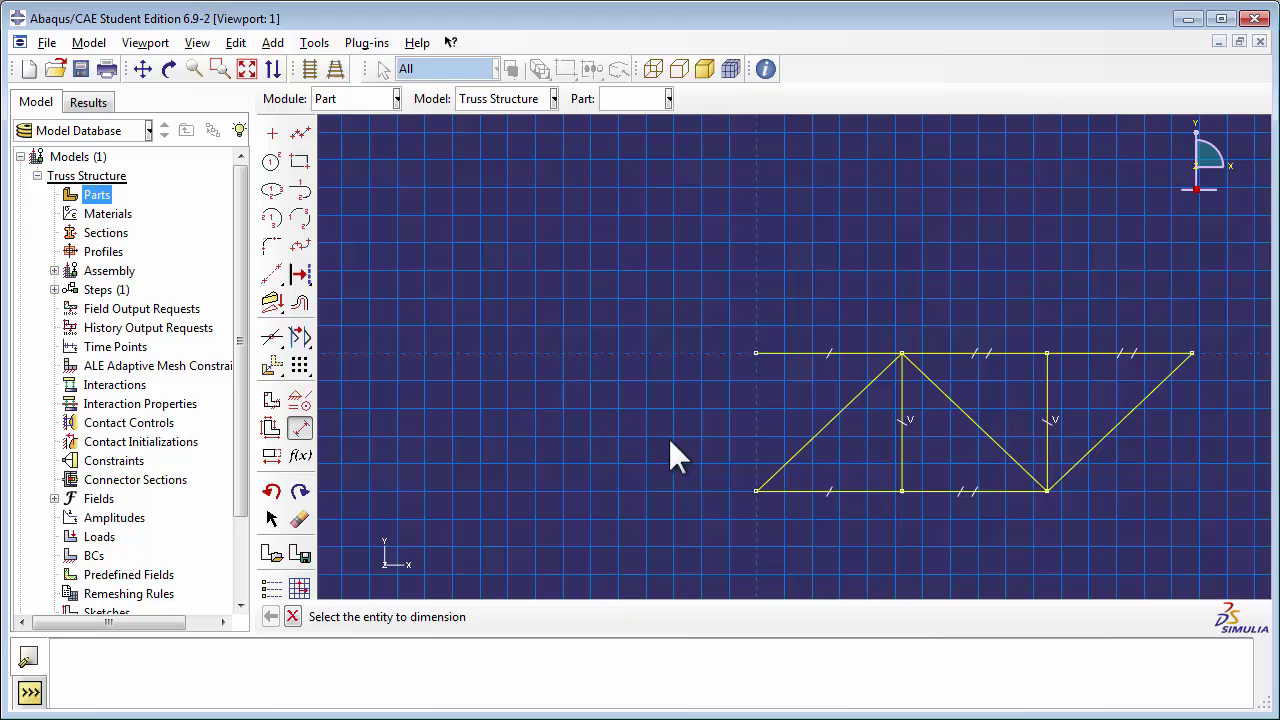
click(901, 455)
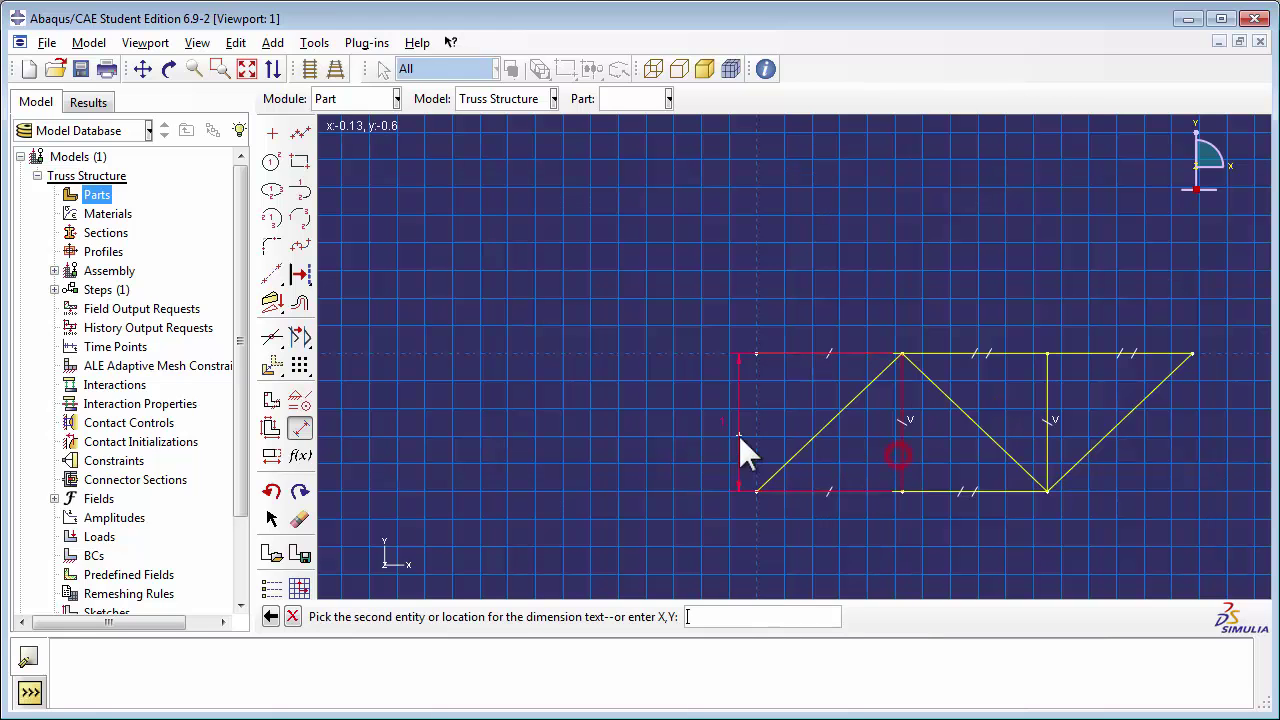
click(648, 444)
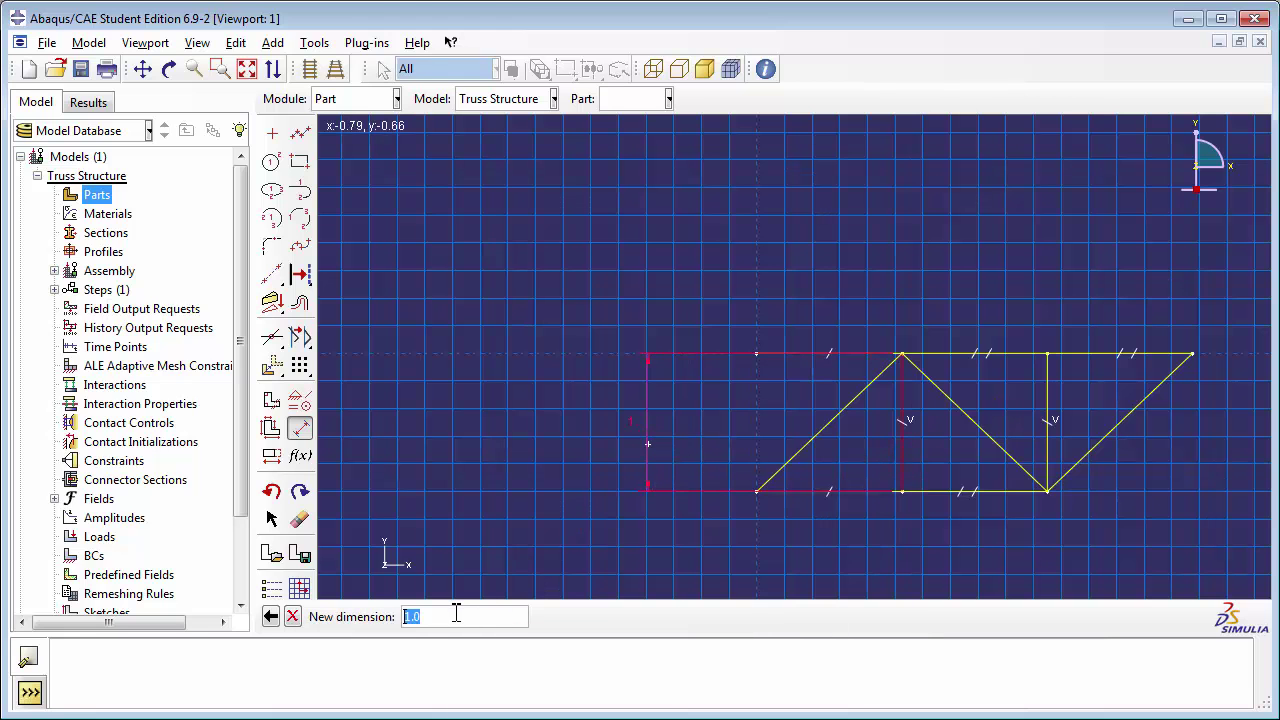
text(1.5)
key(Return)
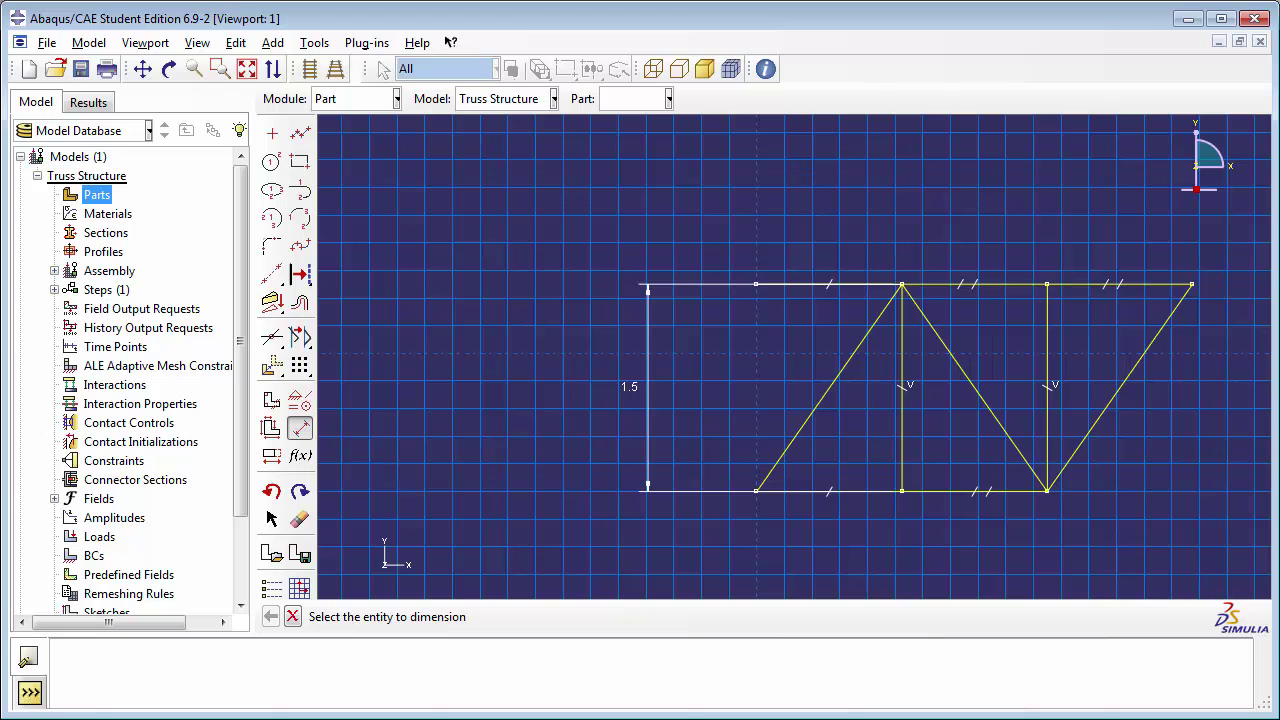
Step: Dimension the first segment of the top chord at 2.0 and finish the wire sketch to create the part
click(800, 285)
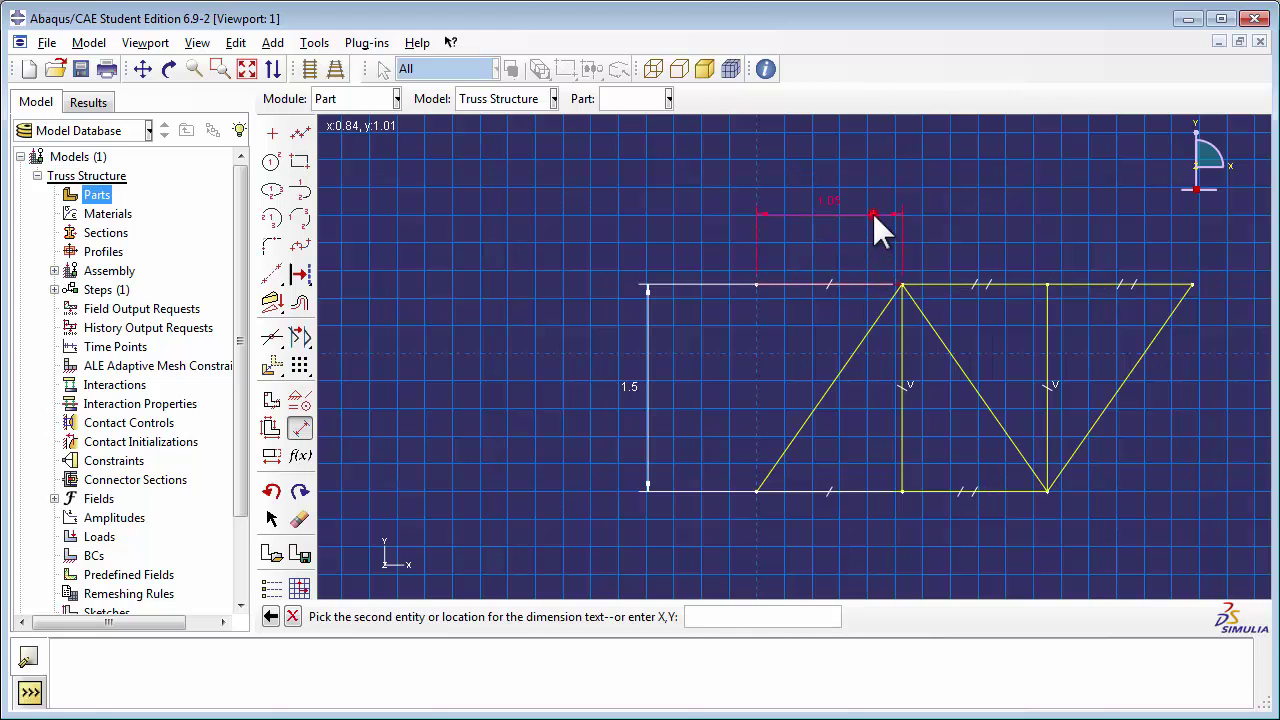
click(872, 212)
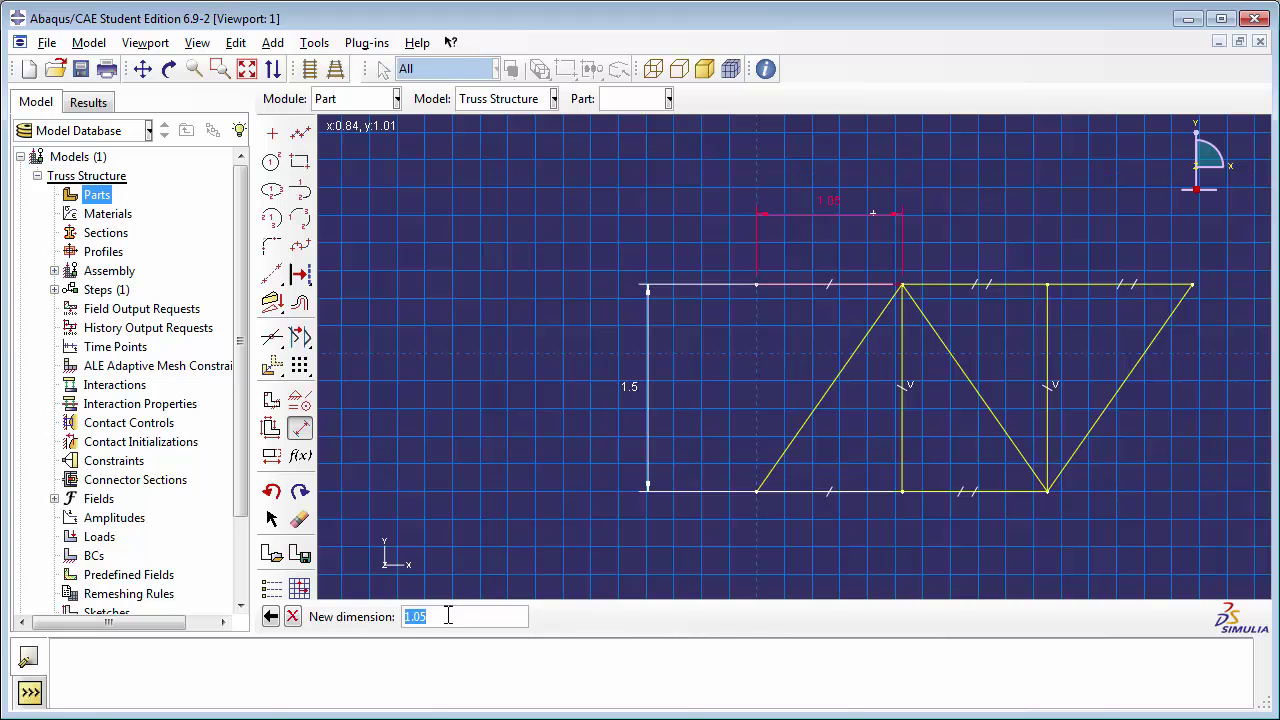
text(2.0)
key(Return)
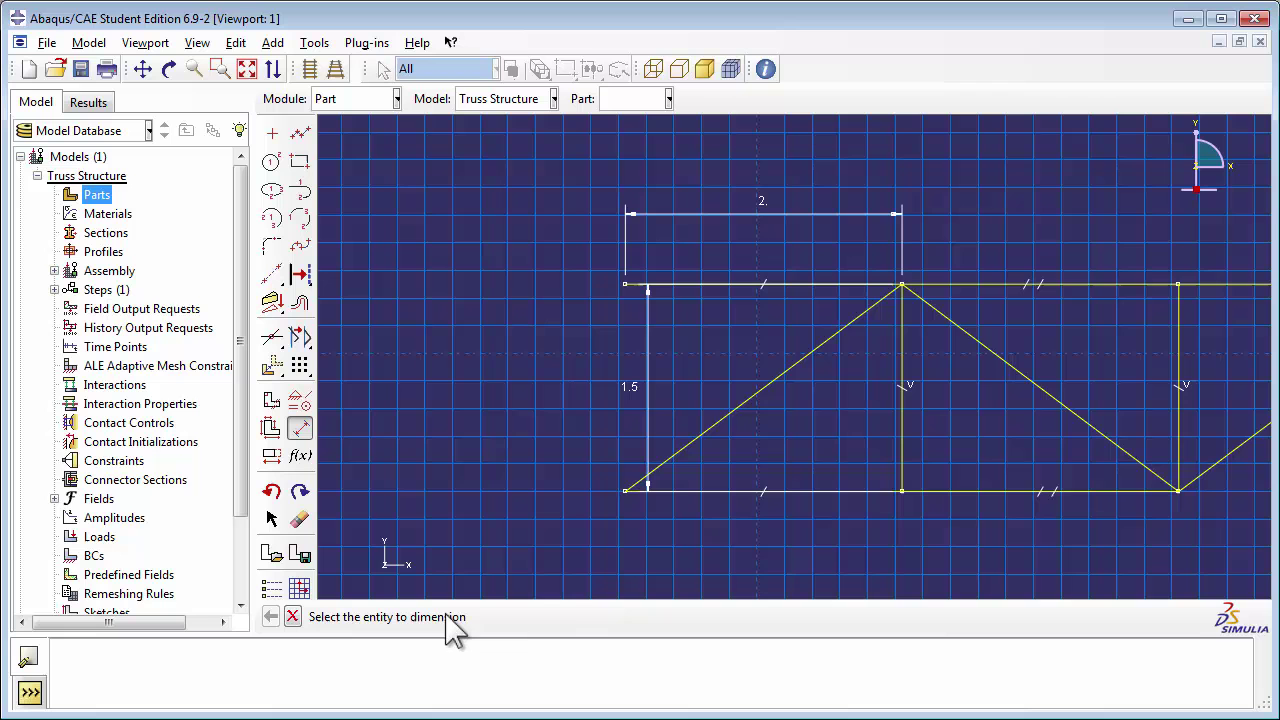
scroll(557, 388, down, 2)
scroll(554, 388, up, 2)
scroll(519, 367, down, 2)
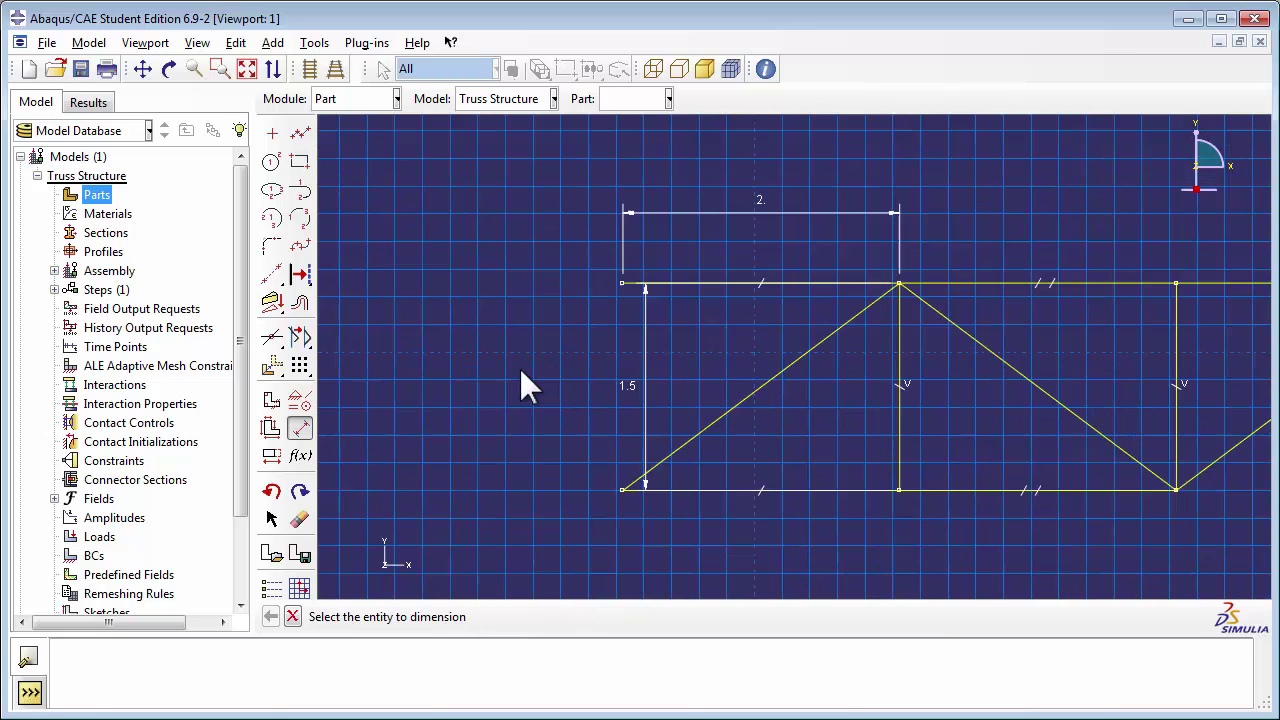
scroll(519, 370, down, 1)
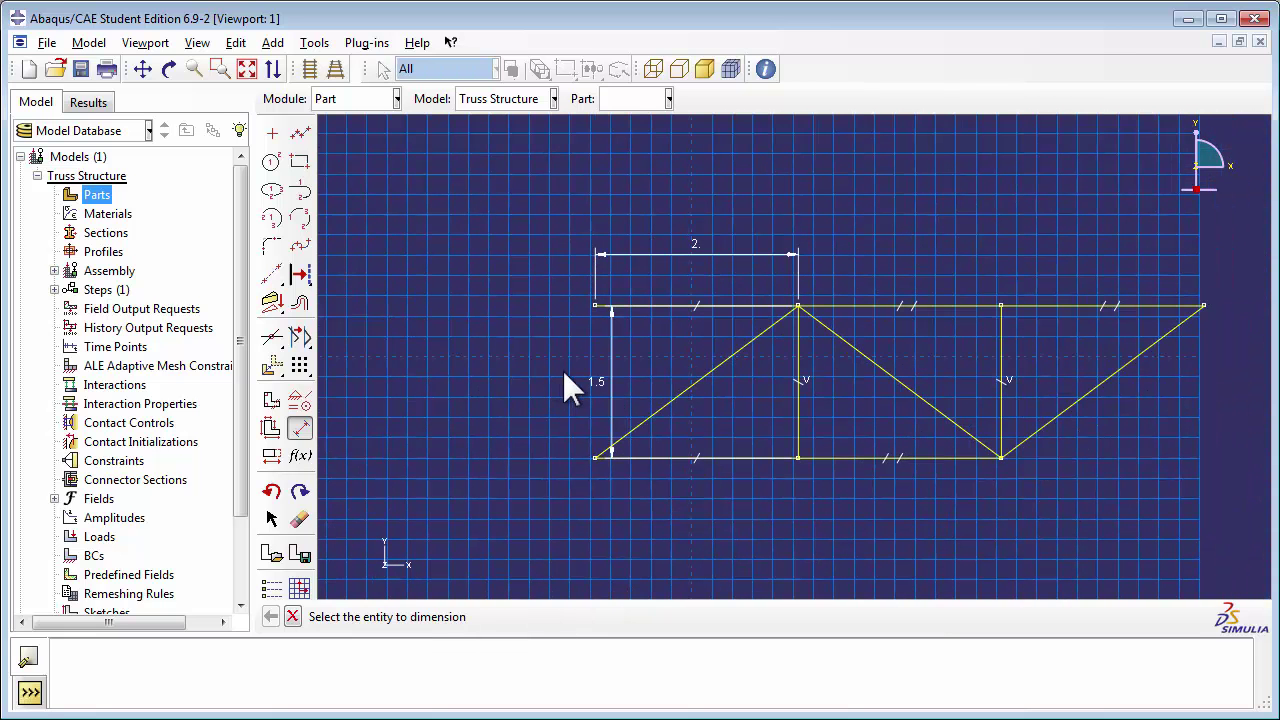
click(293, 616)
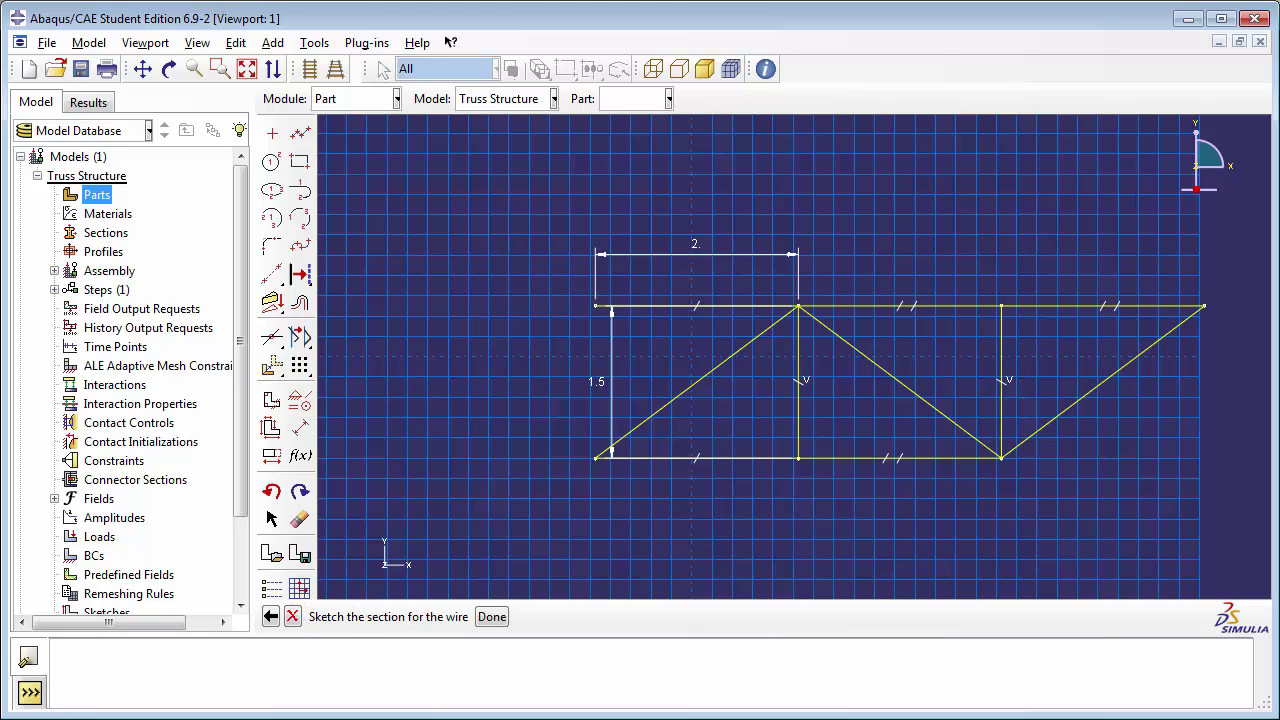
click(492, 617)
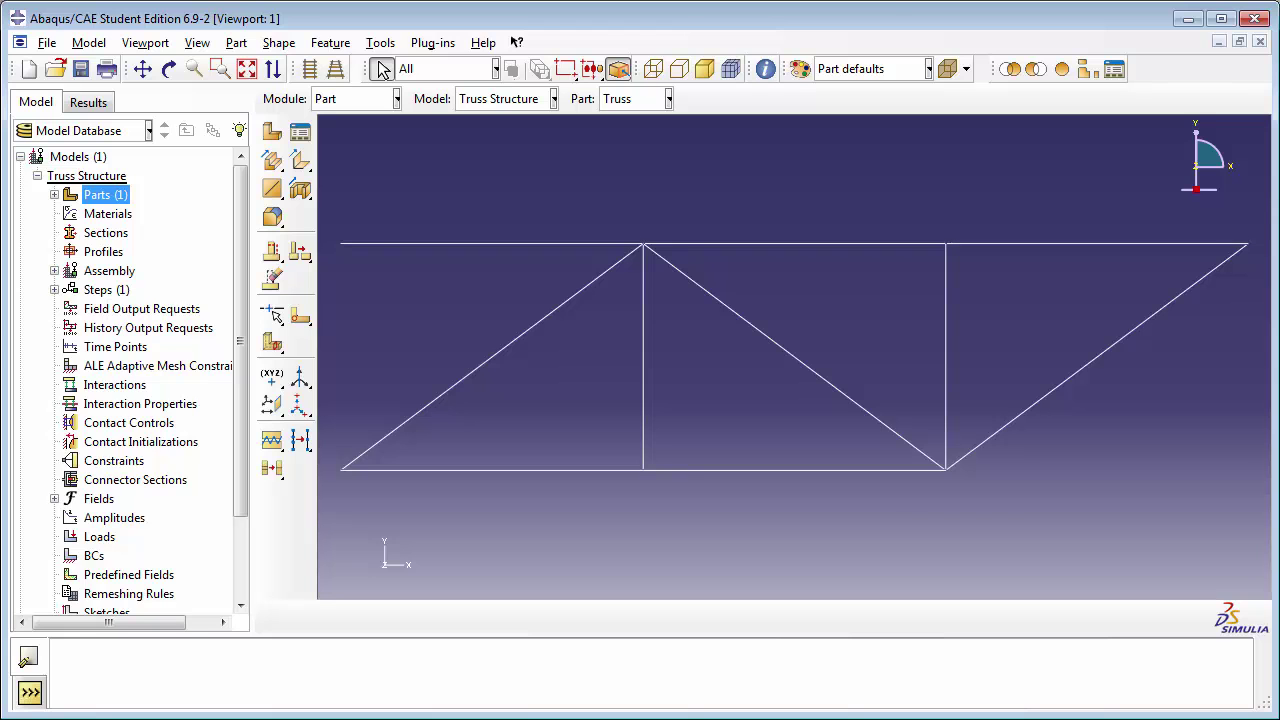
Step: Create a material named AISI 1005 Steel and give it a mass density of 7872
double_click(108, 213)
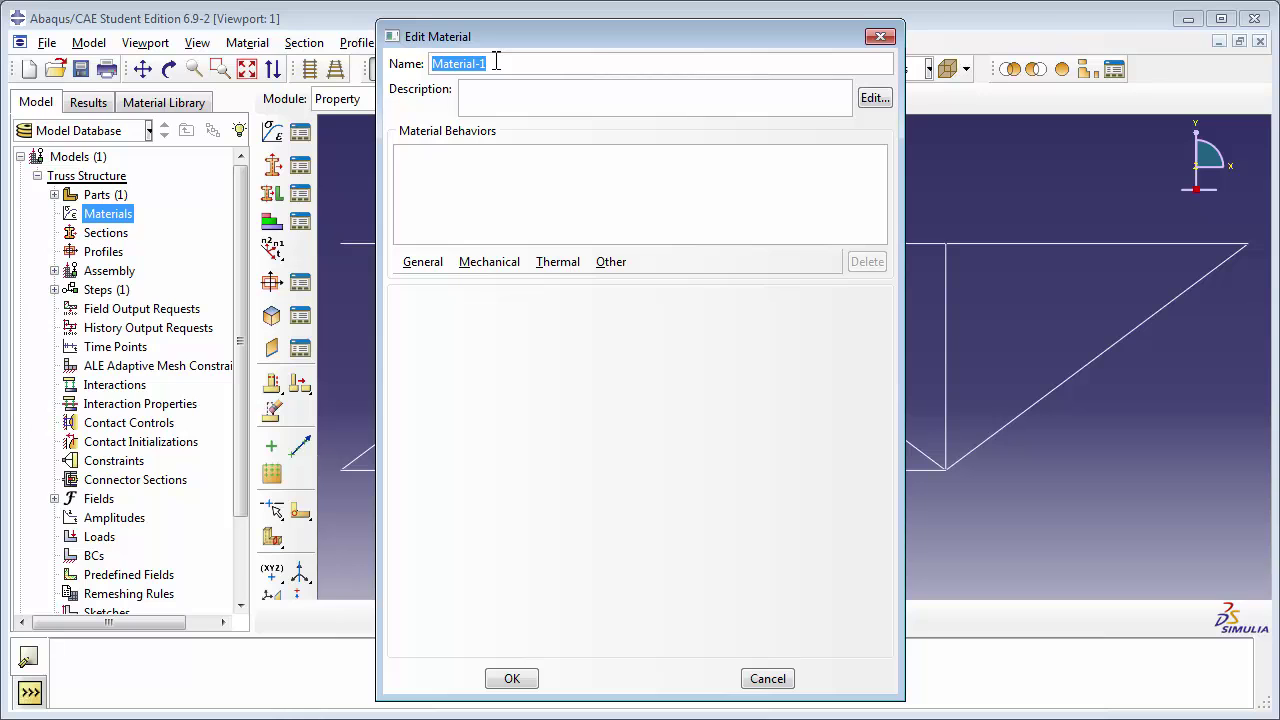
text(AISI 1005 Stee)
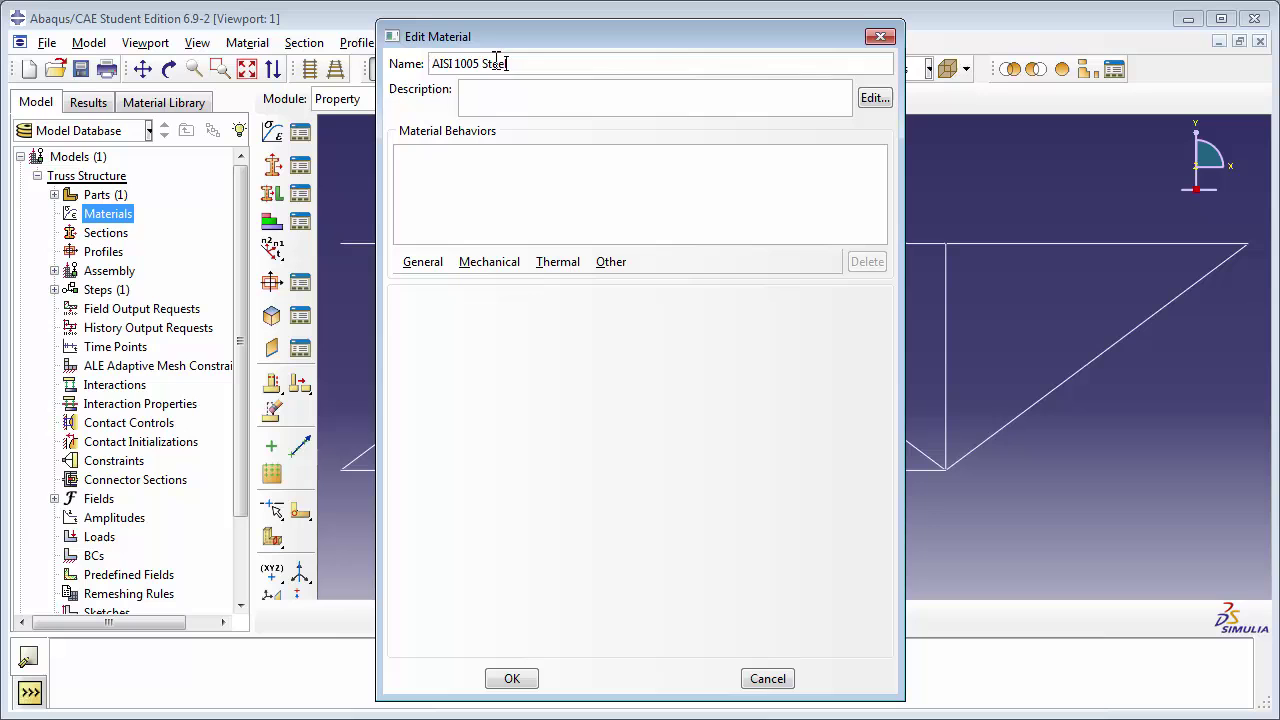
text(l)
click(423, 262)
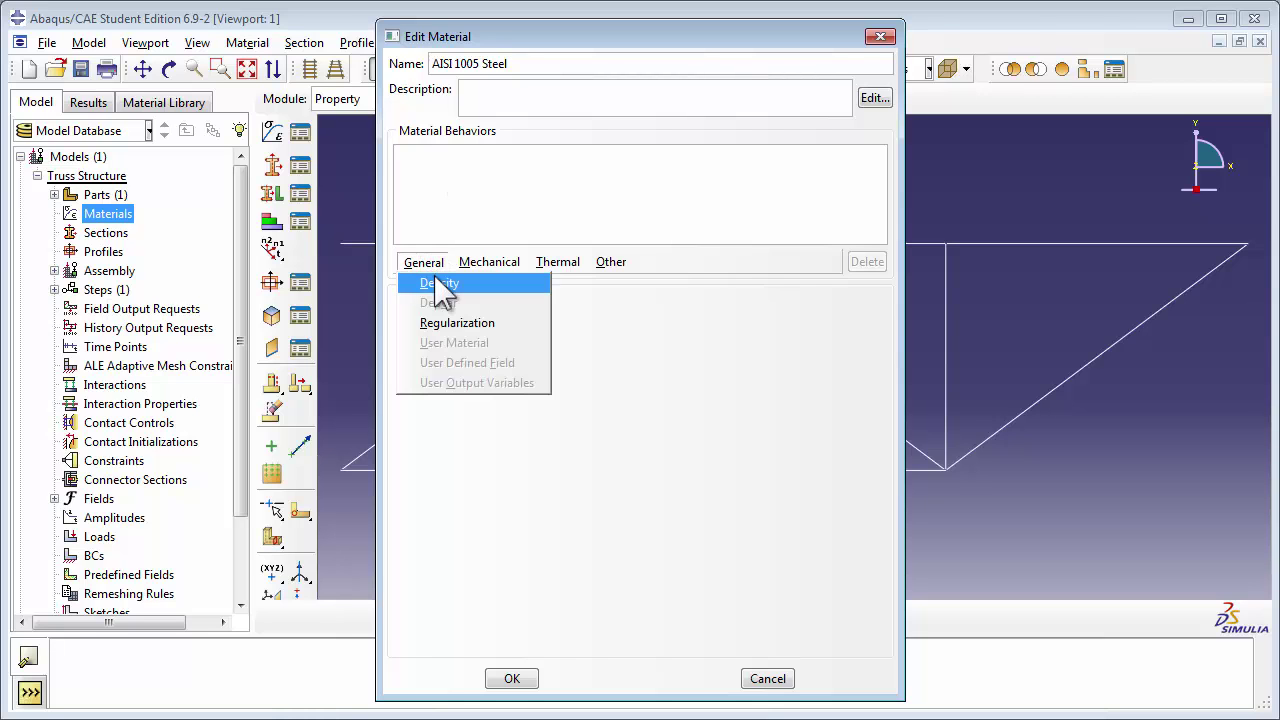
click(440, 284)
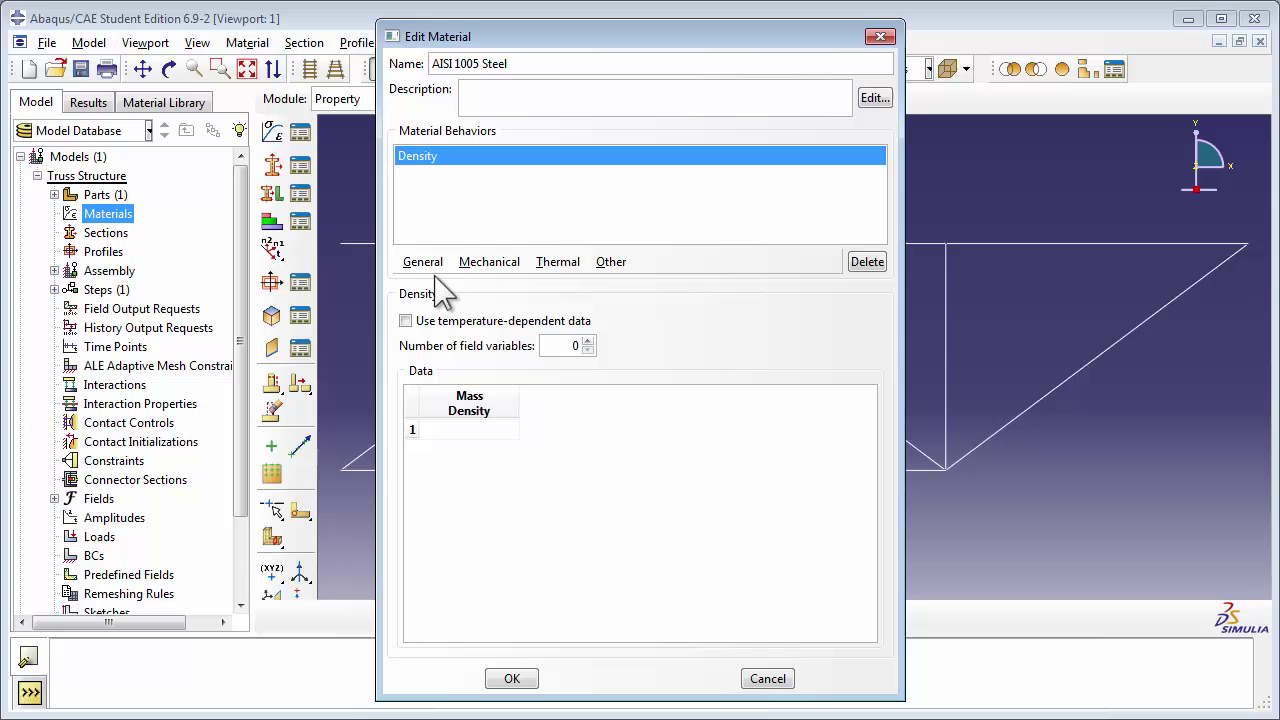
click(459, 430)
text(7872)
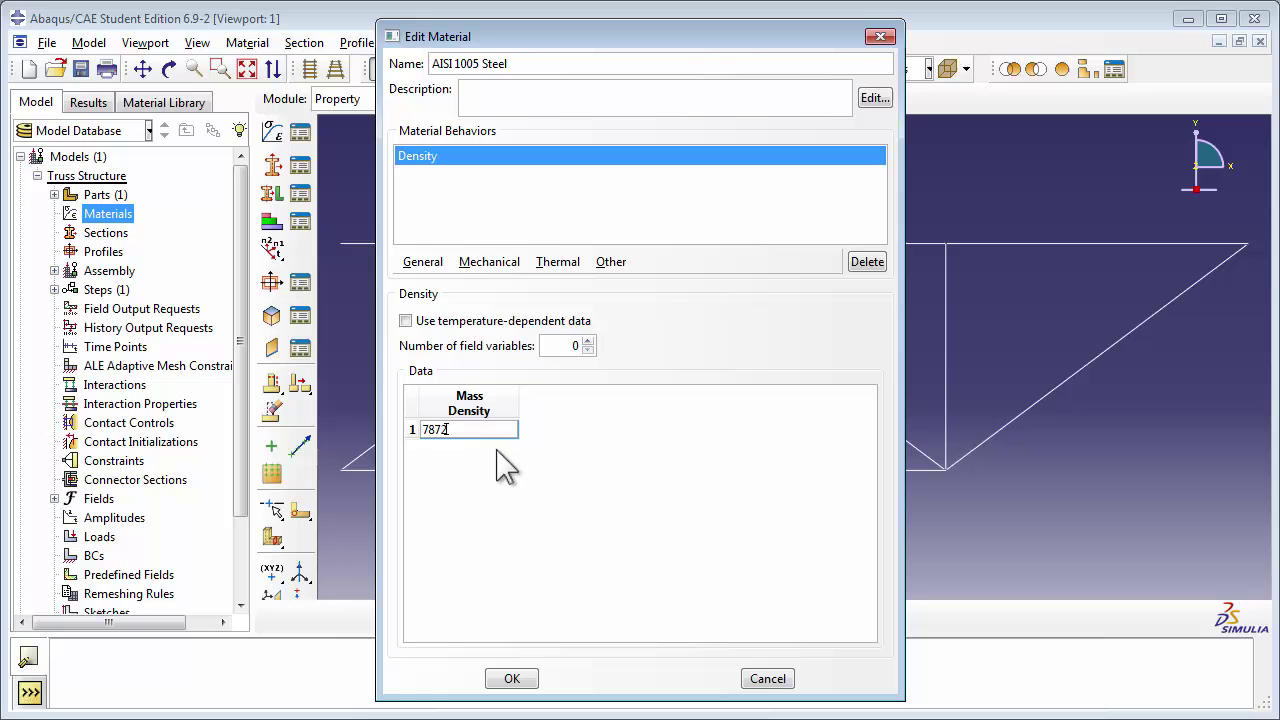
key(Return)
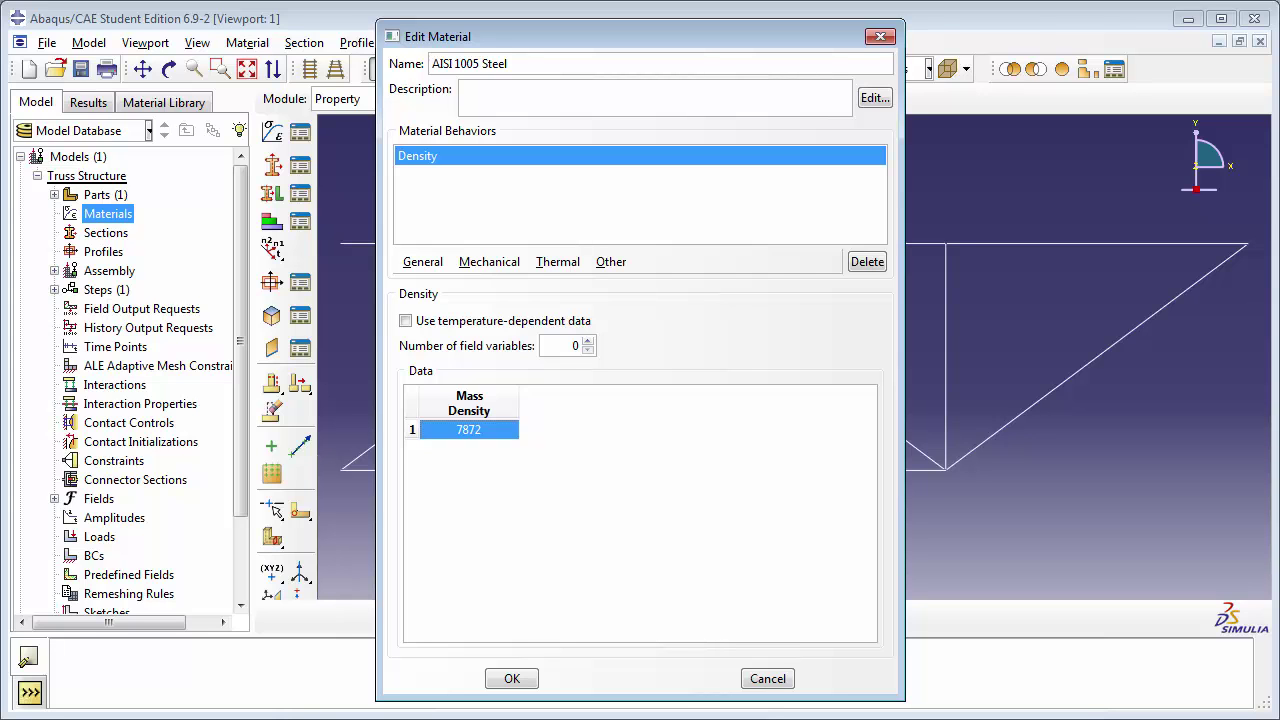
Step: Add isotropic elastic behavior with Young's modulus 200E9 and Poisson's ratio 0.29, and save the material
click(478, 260)
click(484, 278)
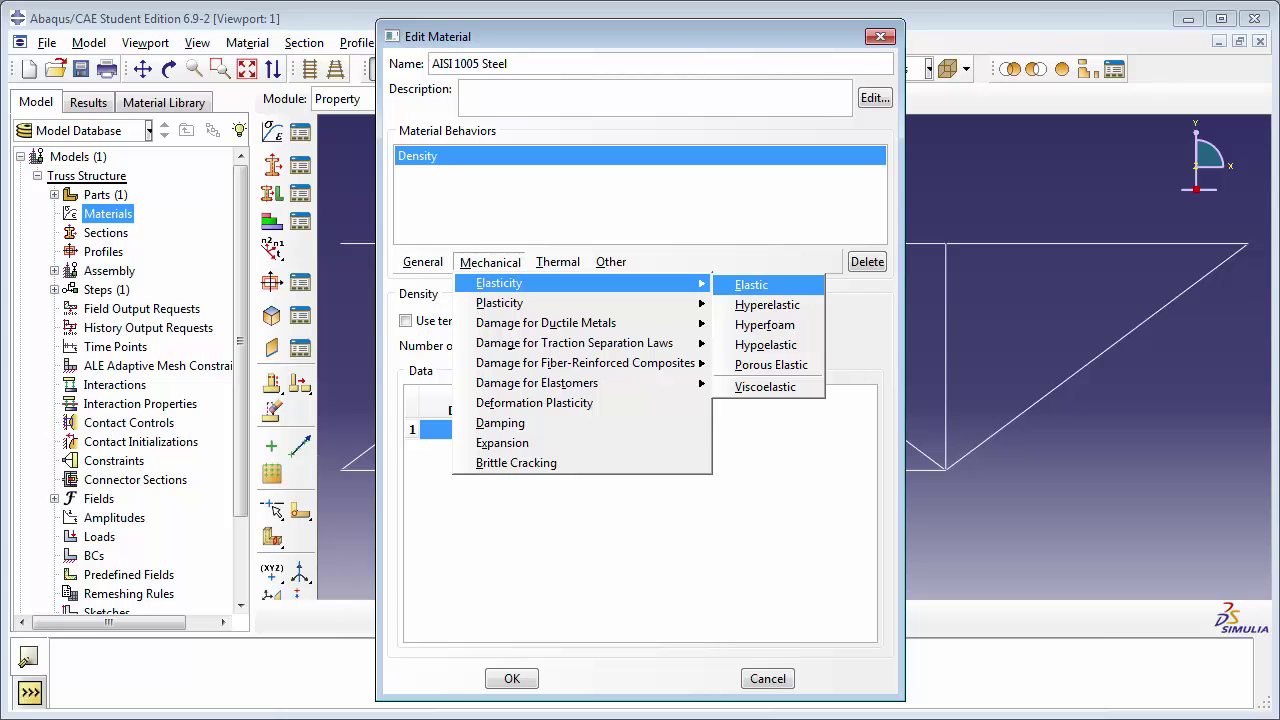
click(731, 286)
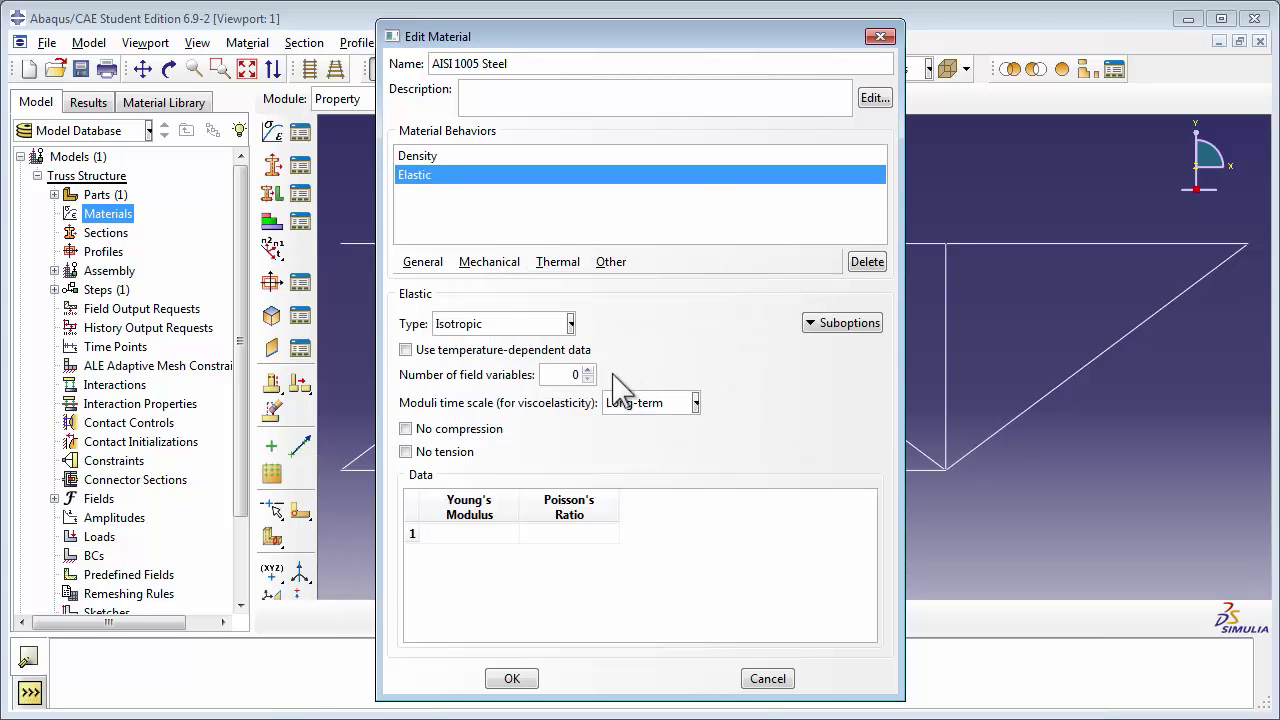
click(472, 531)
text(200E9)
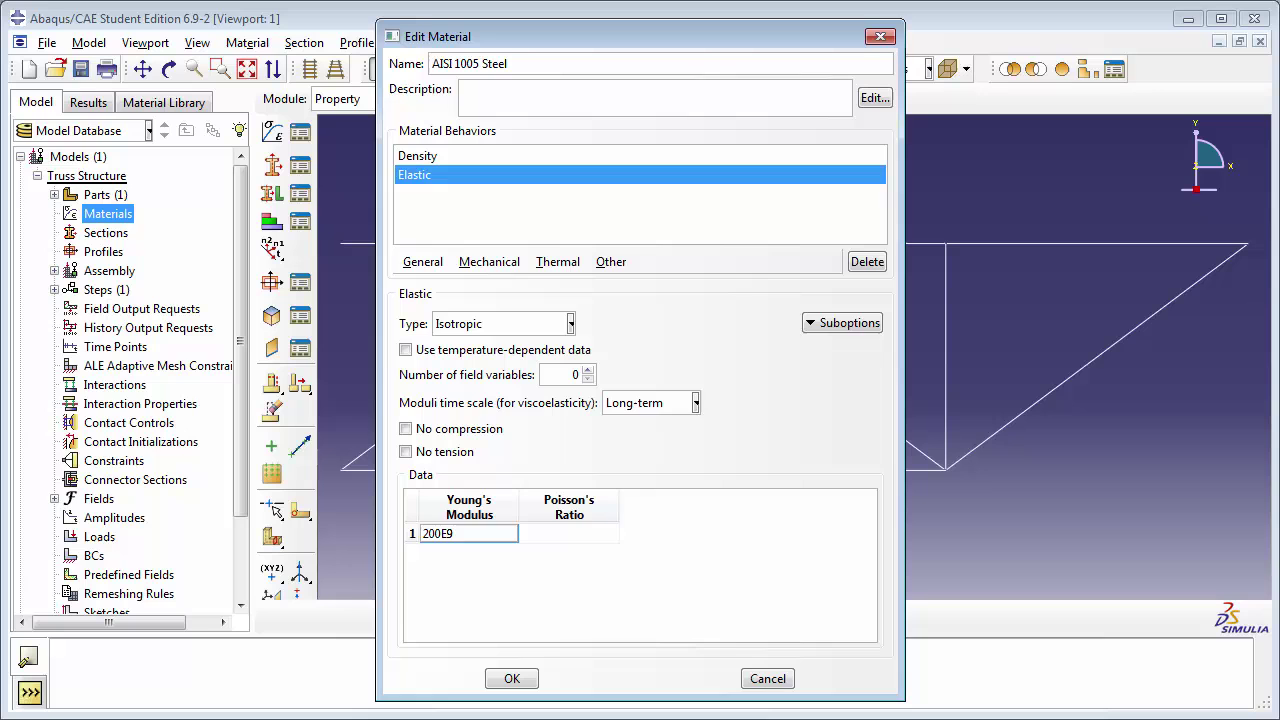
click(551, 531)
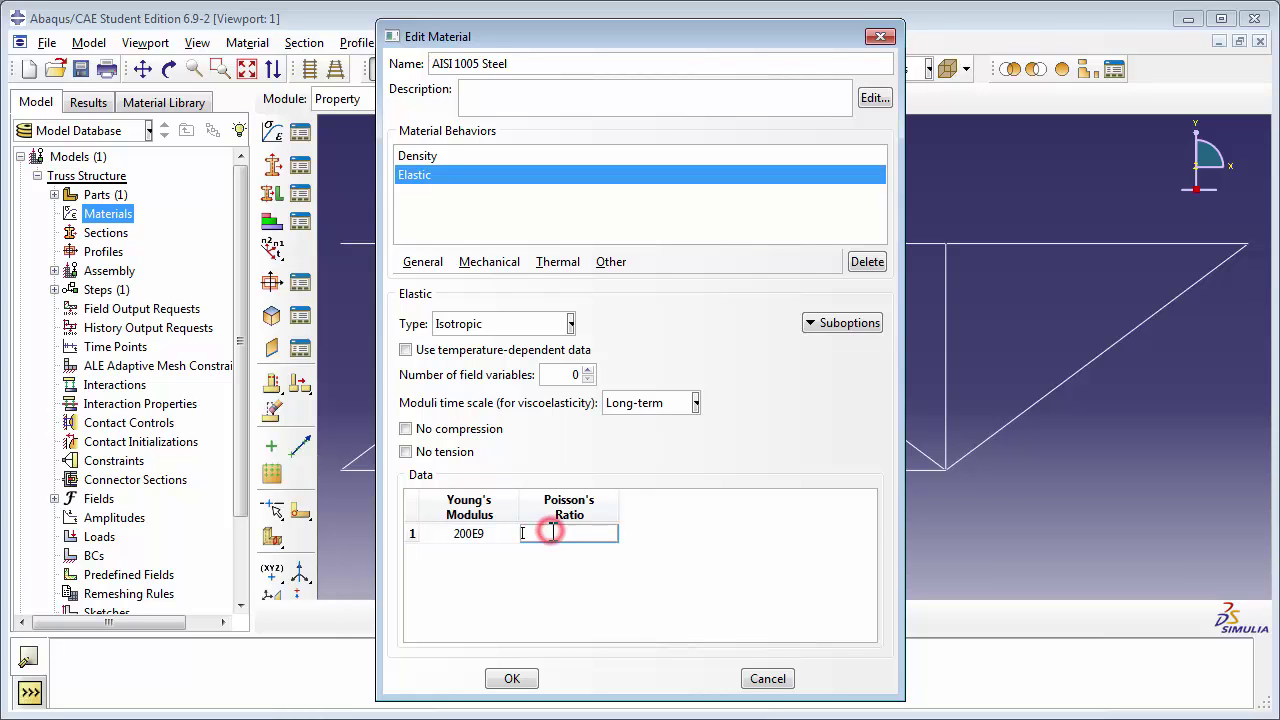
text(0.29)
click(567, 578)
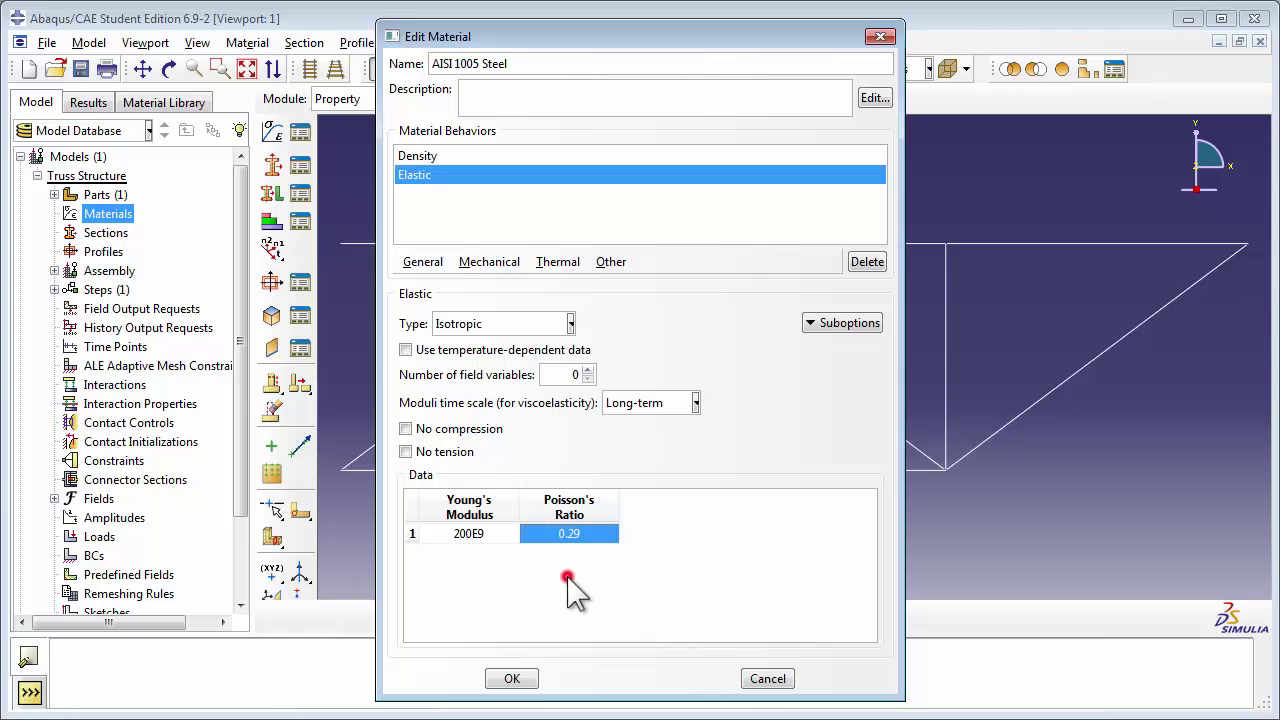
click(512, 678)
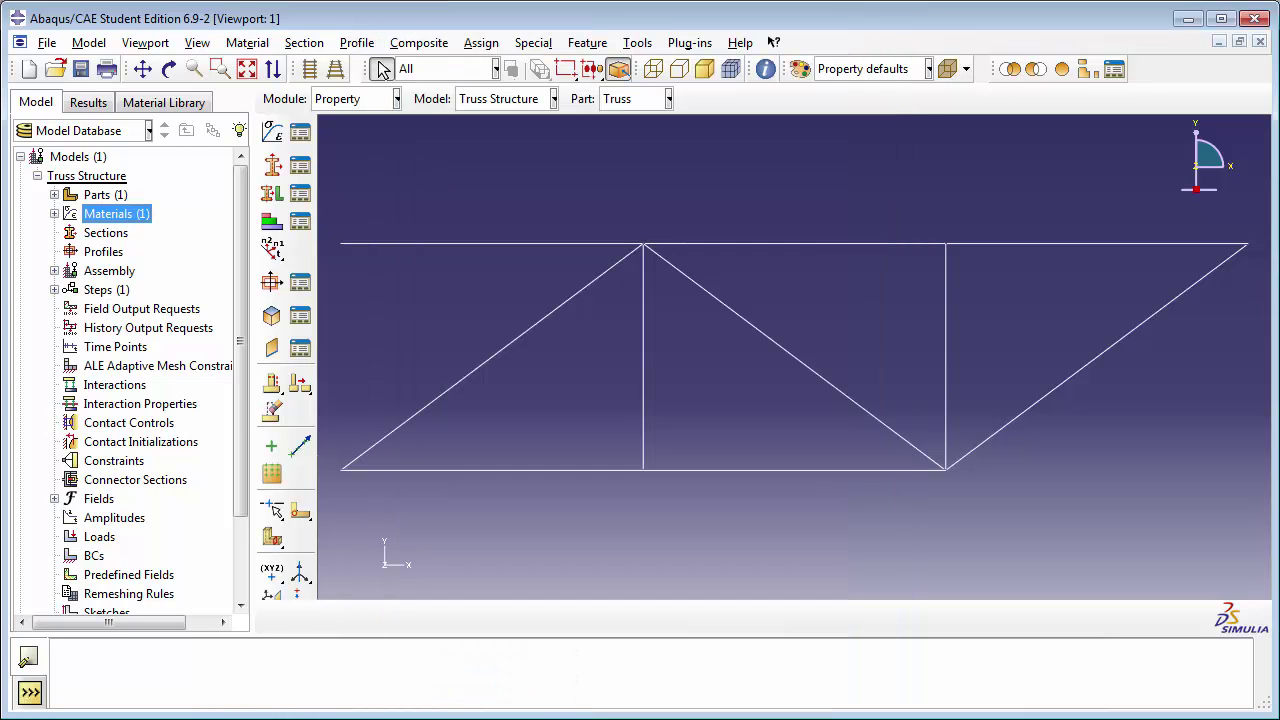
click(54, 213)
click(96, 233)
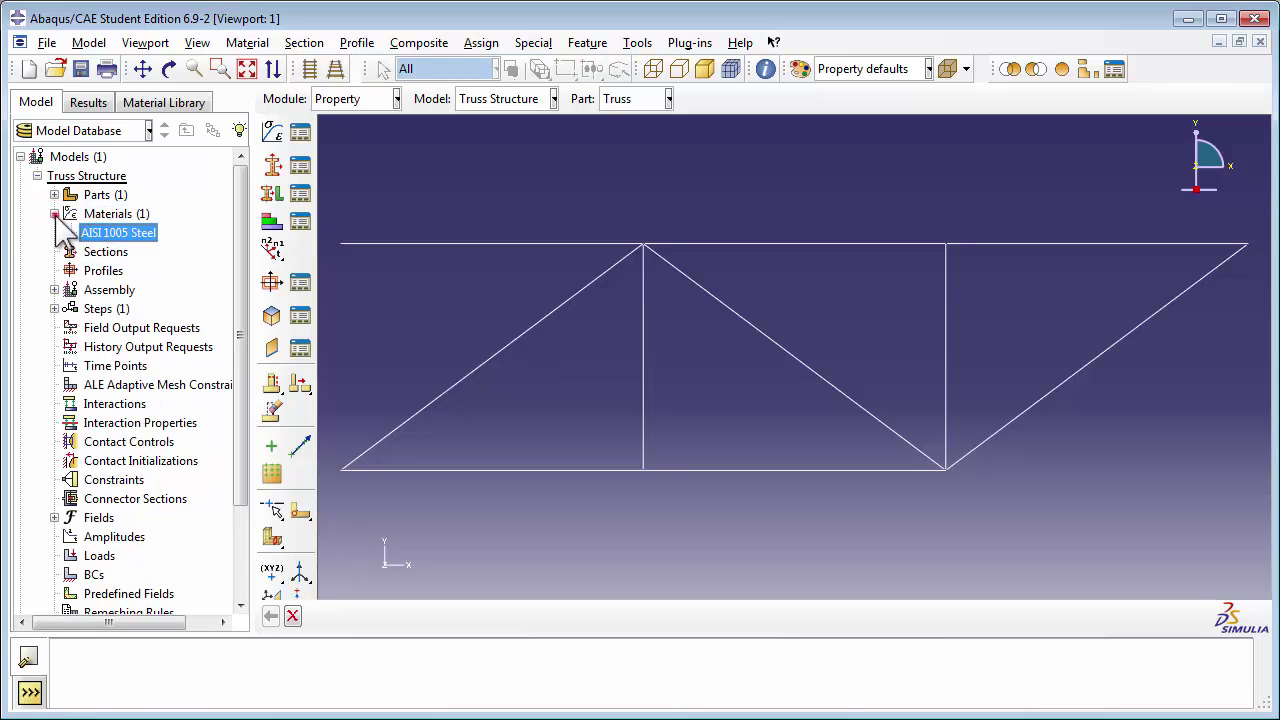
click(54, 214)
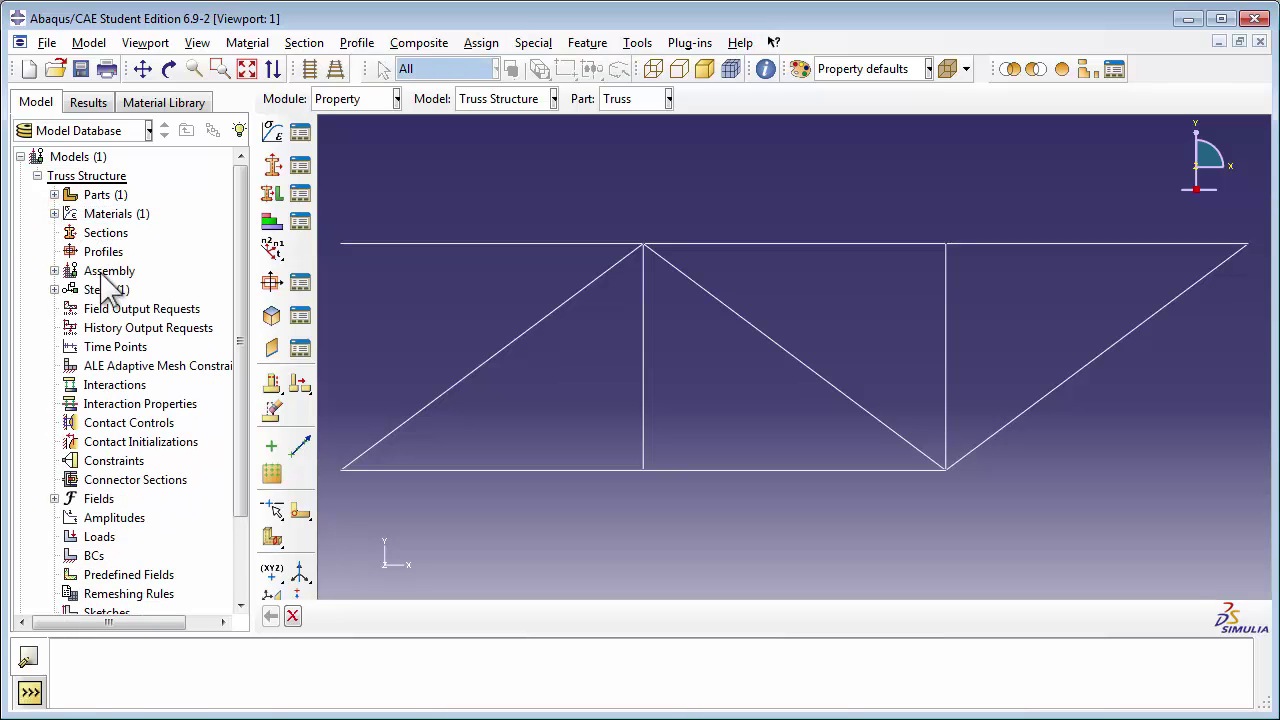
Step: Create a section named Truss Section with category Beam and type Truss
click(105, 233)
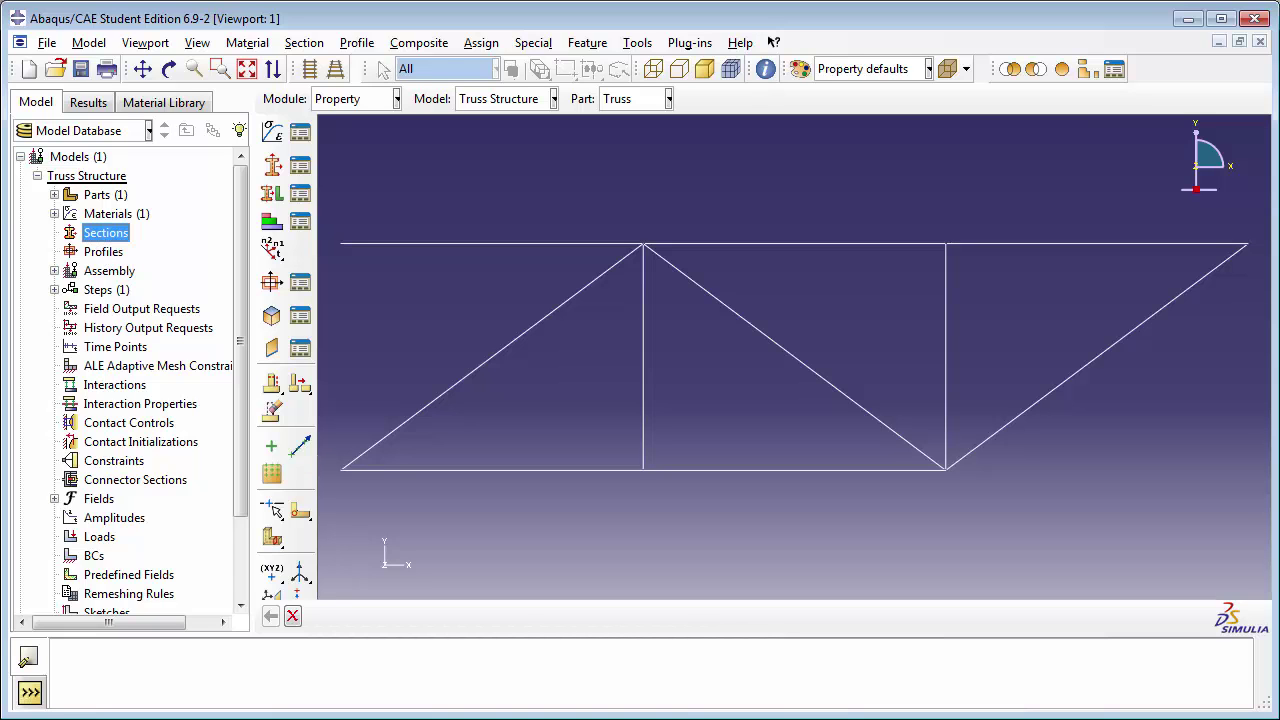
double_click(115, 234)
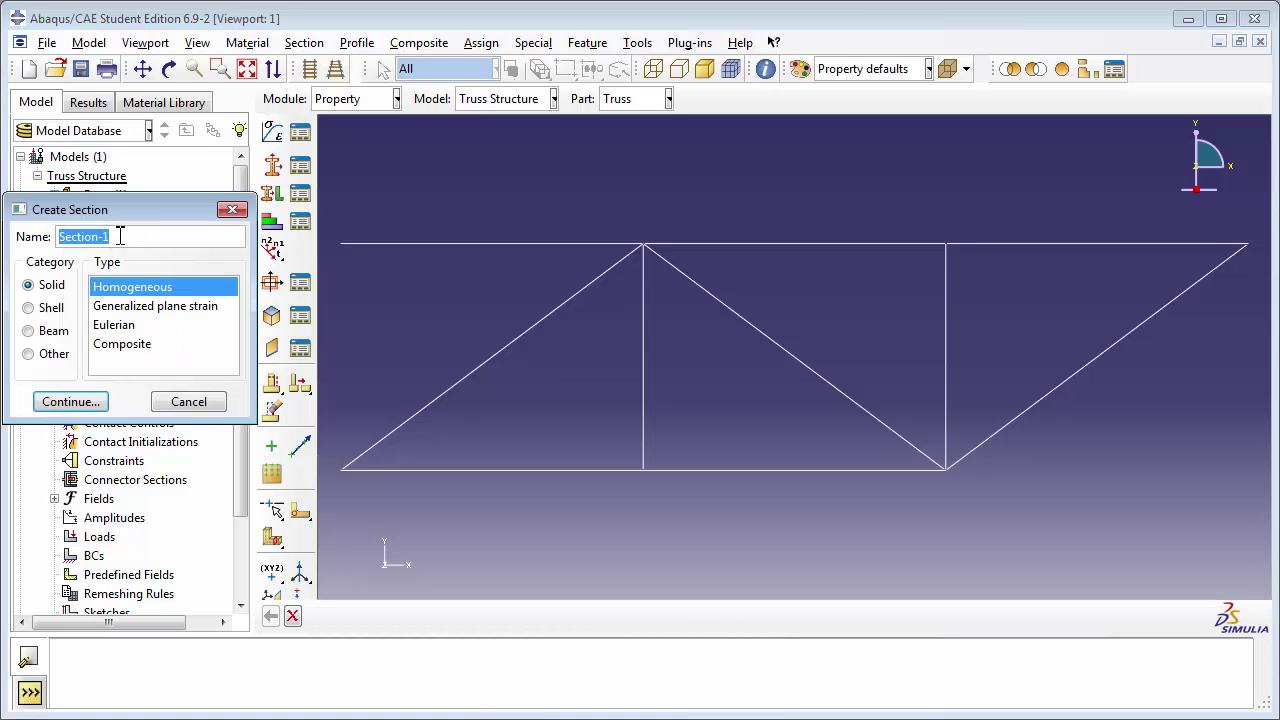
text(Truss Section)
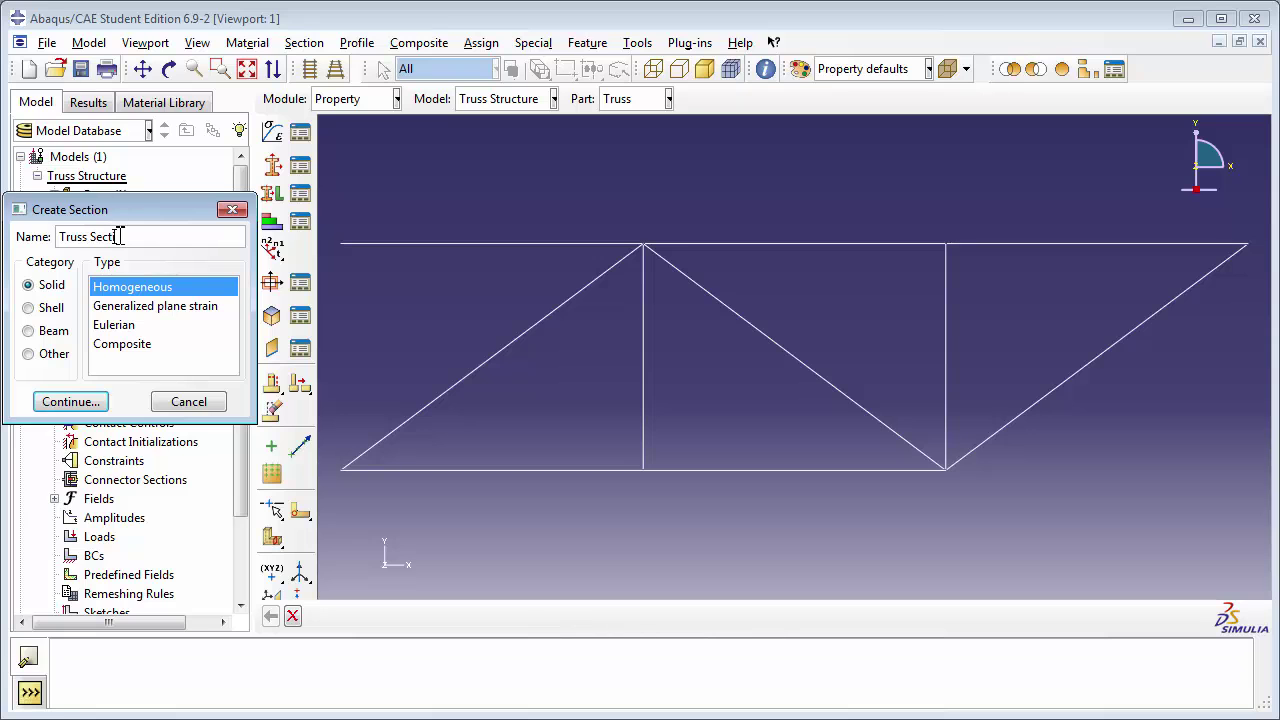
click(44, 331)
click(107, 308)
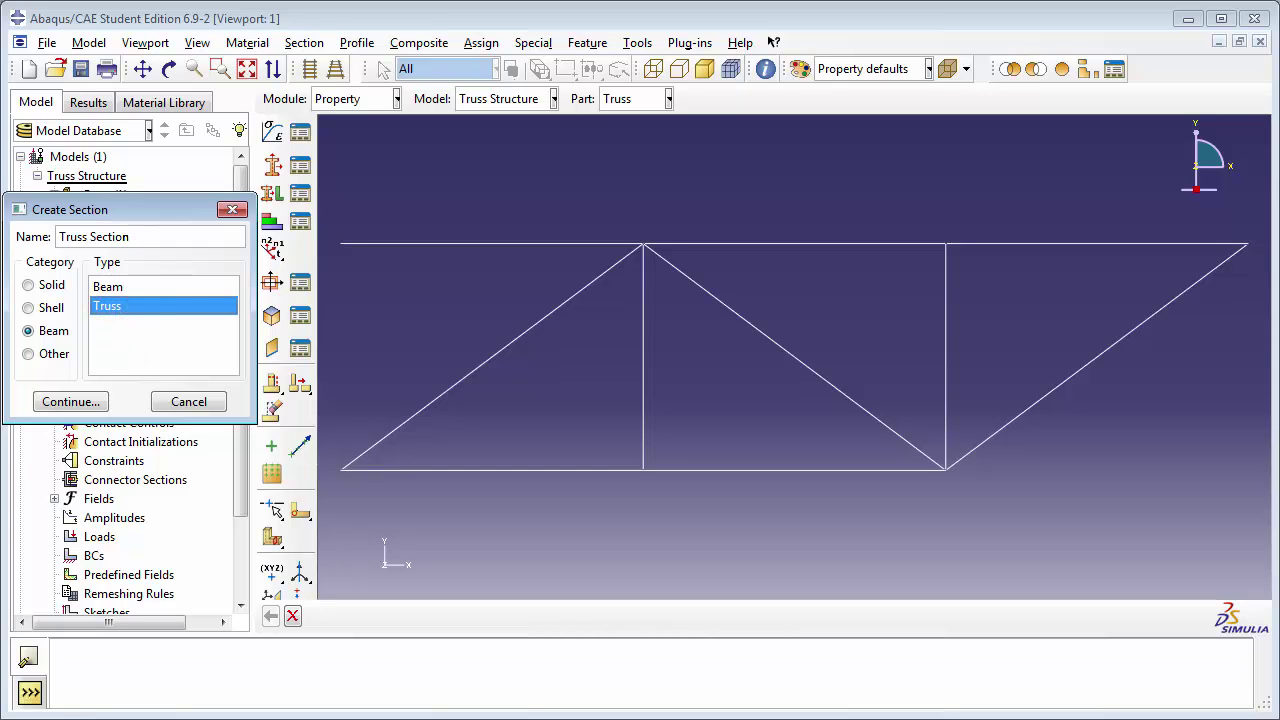
click(87, 401)
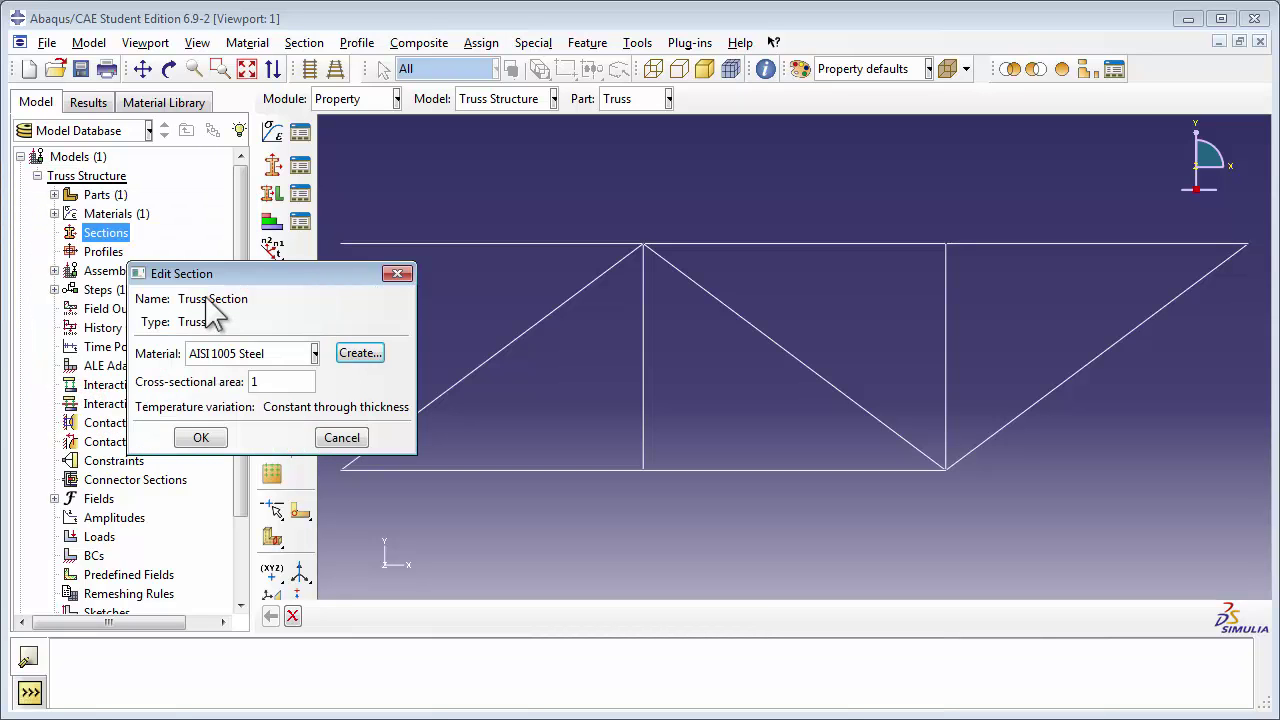
Step: Give the truss section the AISI 1005 Steel material and a cross-sectional area of 3.14E-4, and save it
click(207, 355)
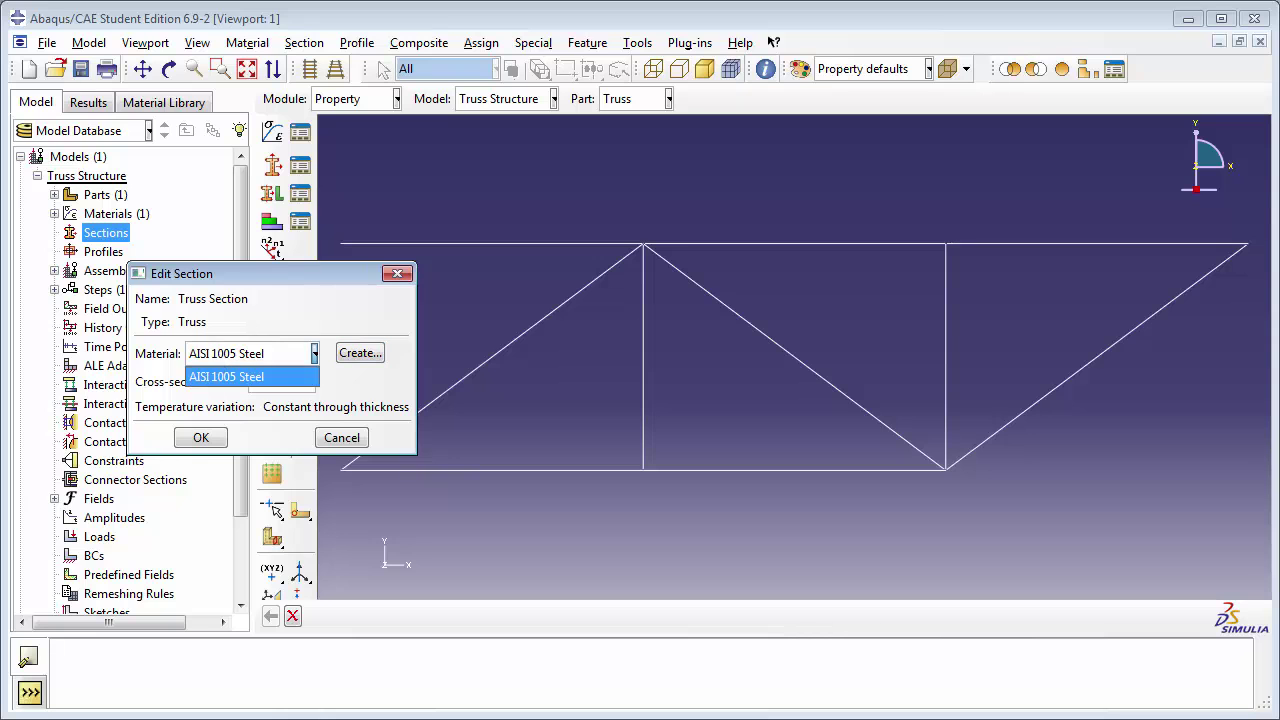
click(224, 376)
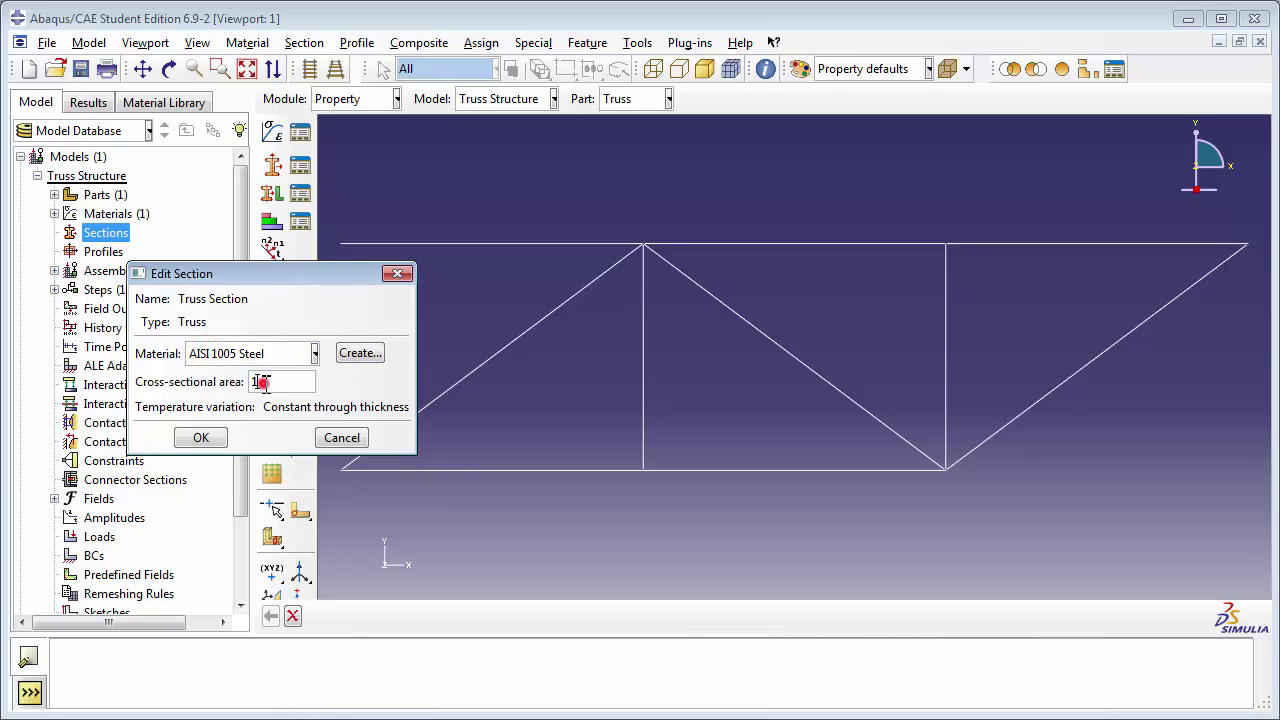
double_click(260, 382)
text(3.14E-4)
click(197, 440)
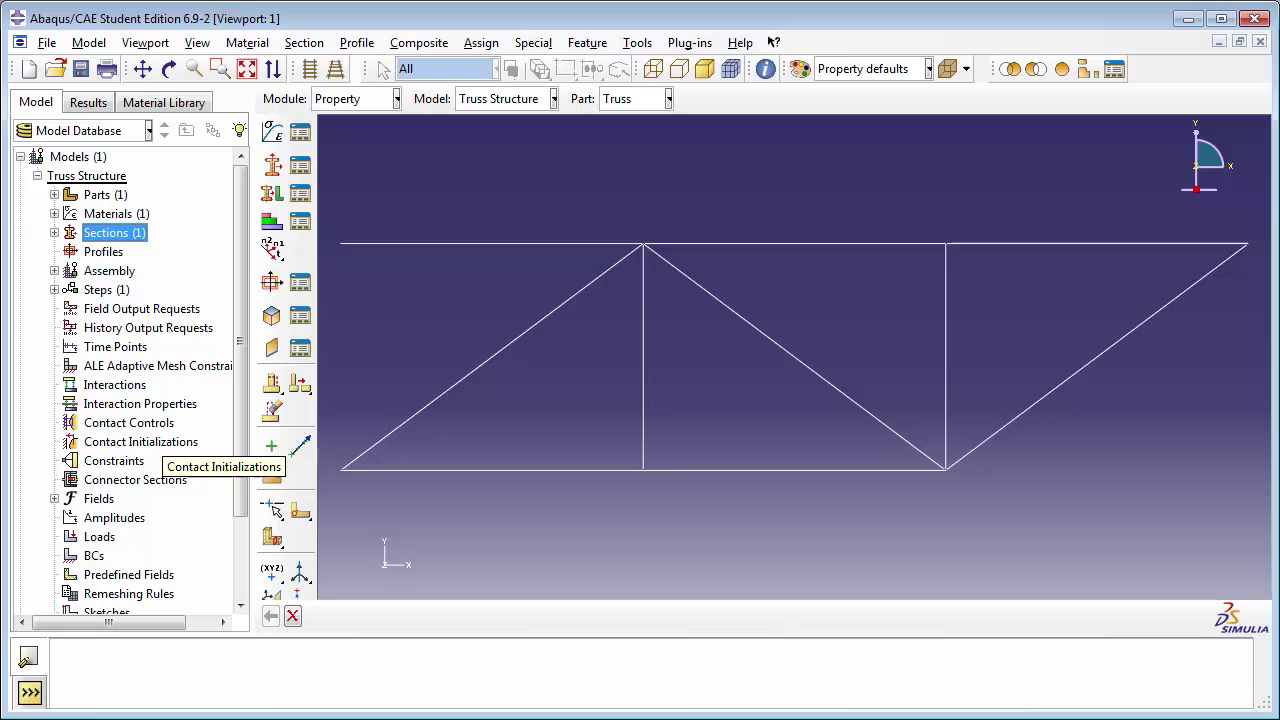
Step: Assign the Truss Section to all members of the Truss part
click(54, 195)
click(71, 214)
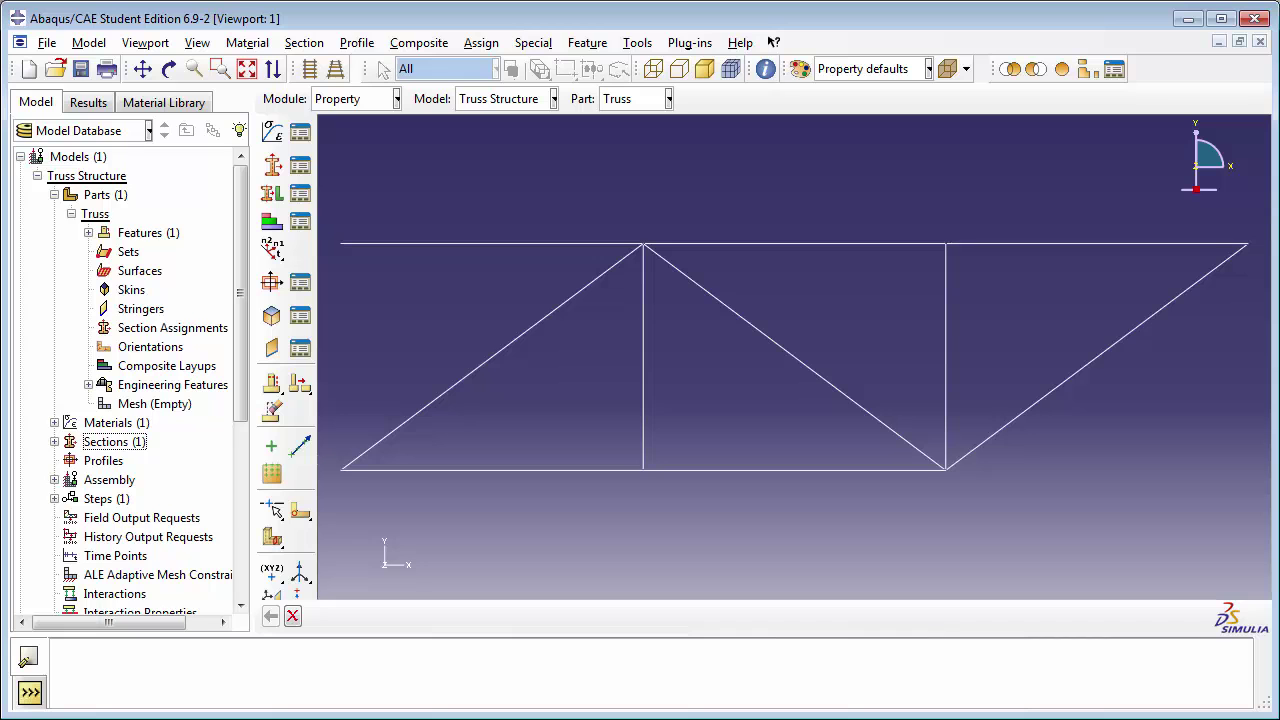
click(160, 332)
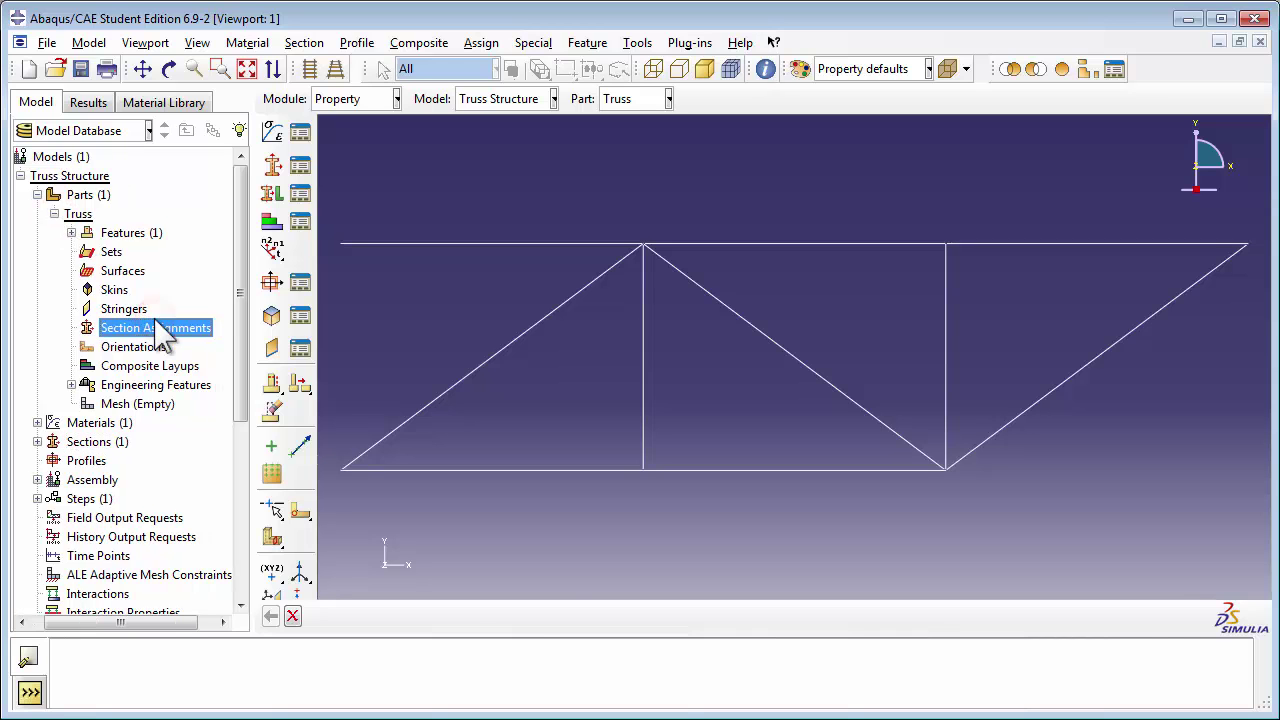
double_click(160, 332)
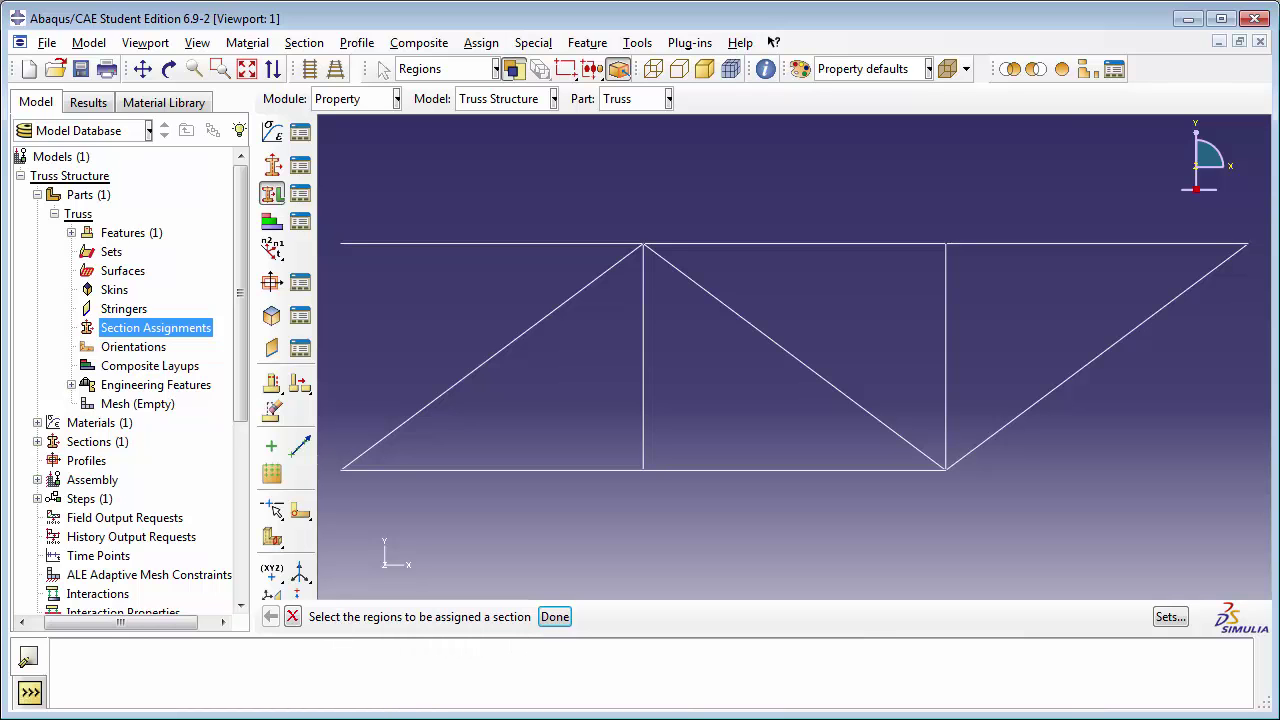
drag(328, 200, 1268, 512)
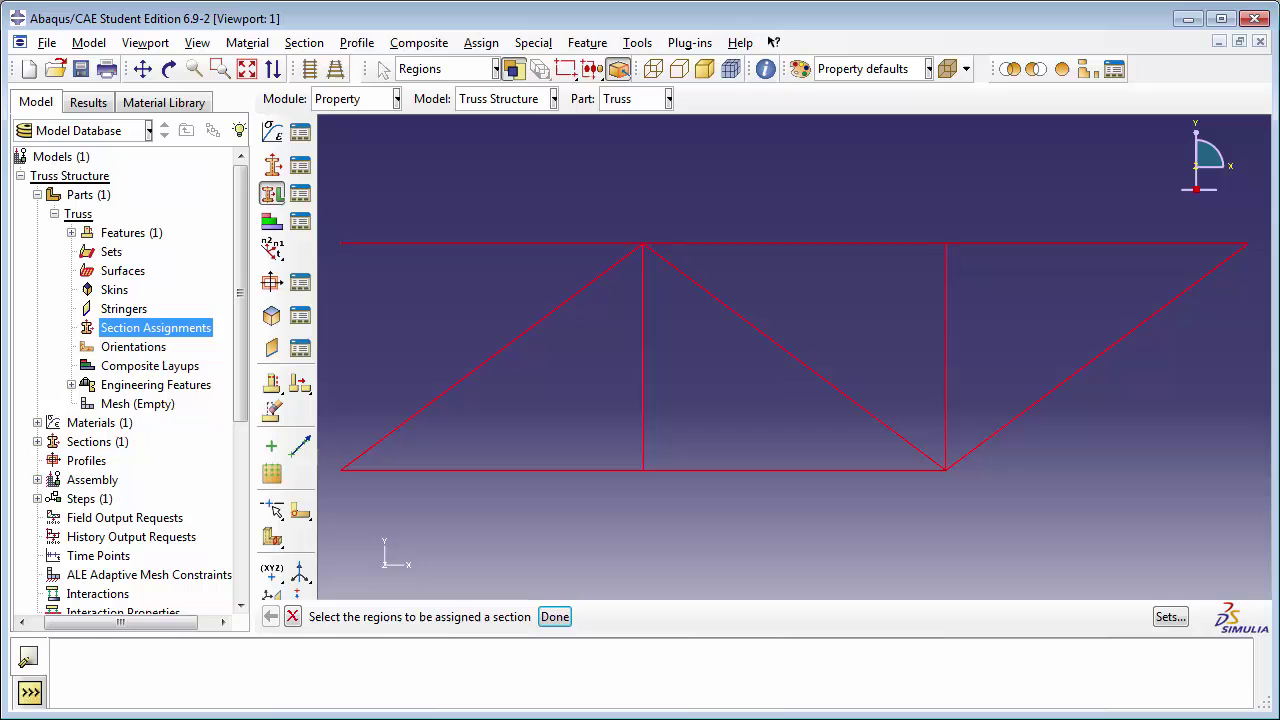
click(556, 617)
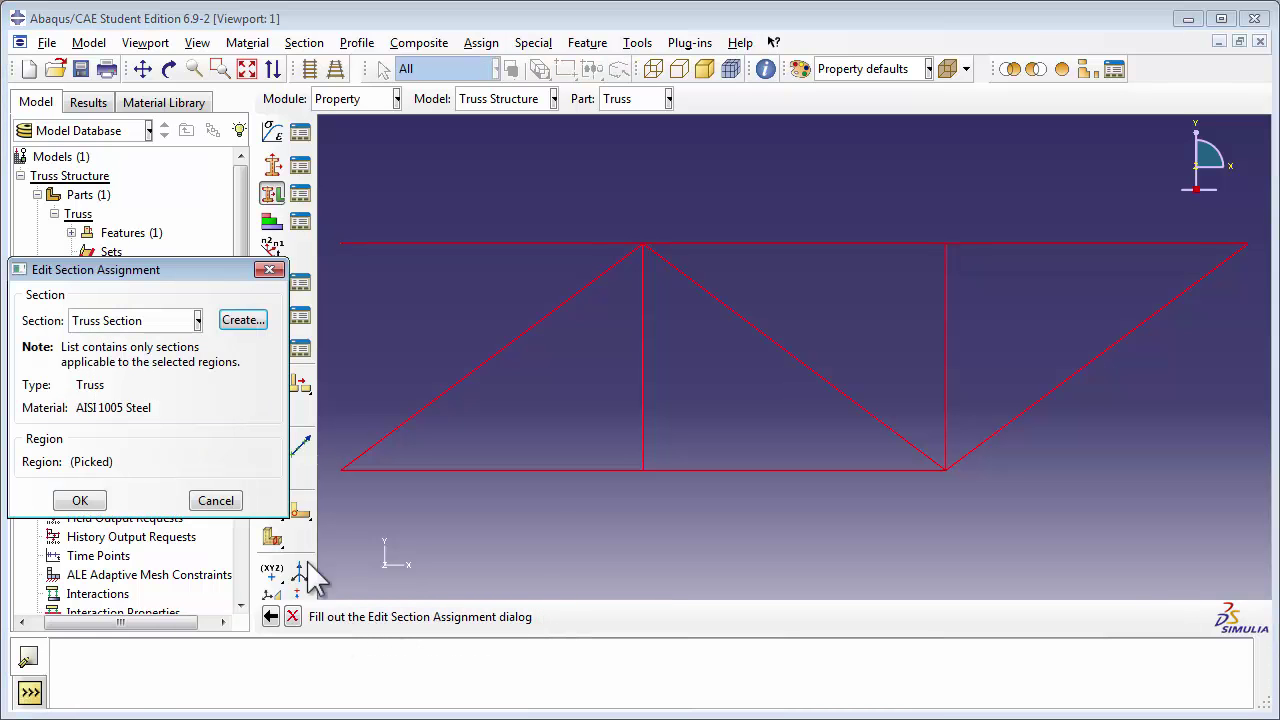
click(172, 320)
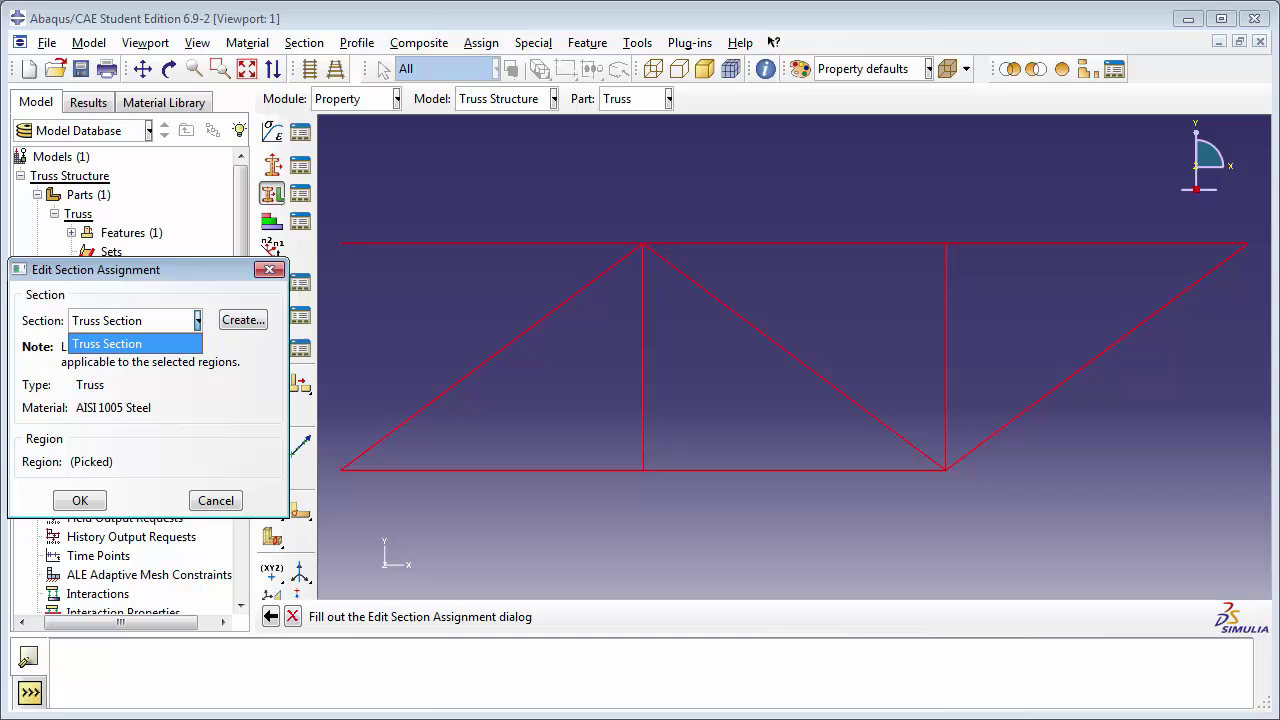
click(171, 322)
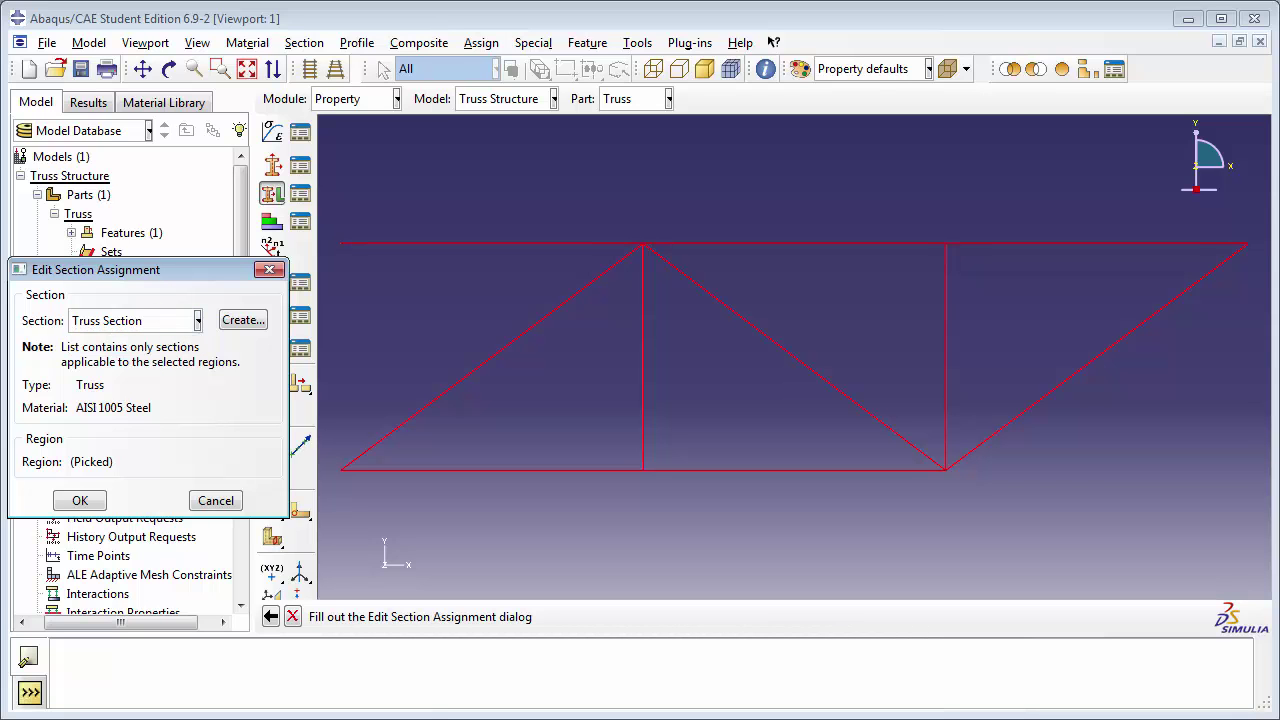
click(80, 500)
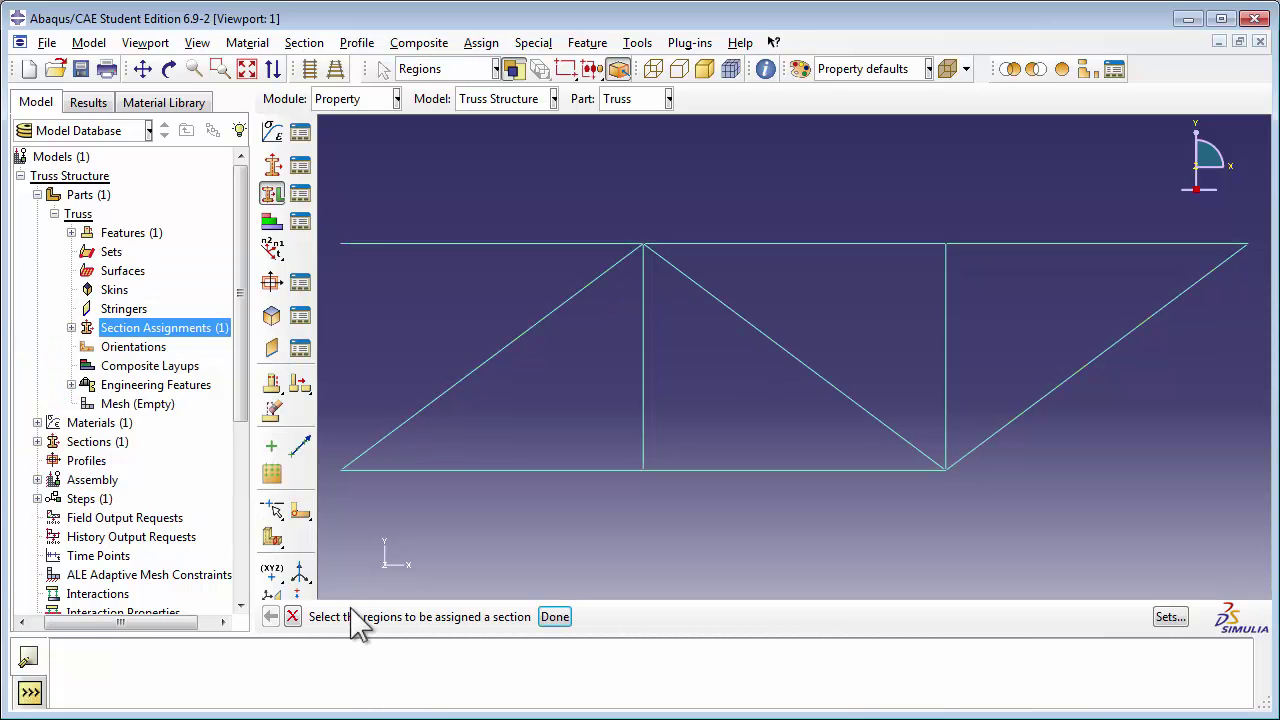
click(553, 618)
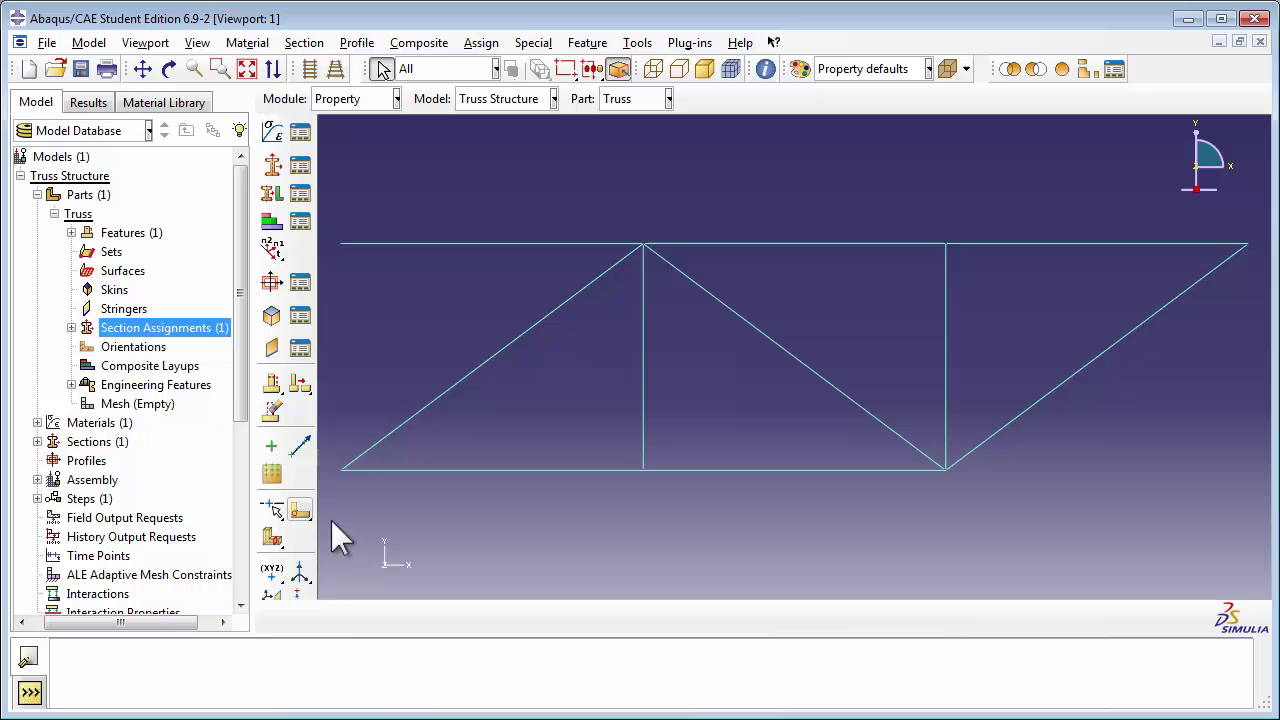
click(71, 327)
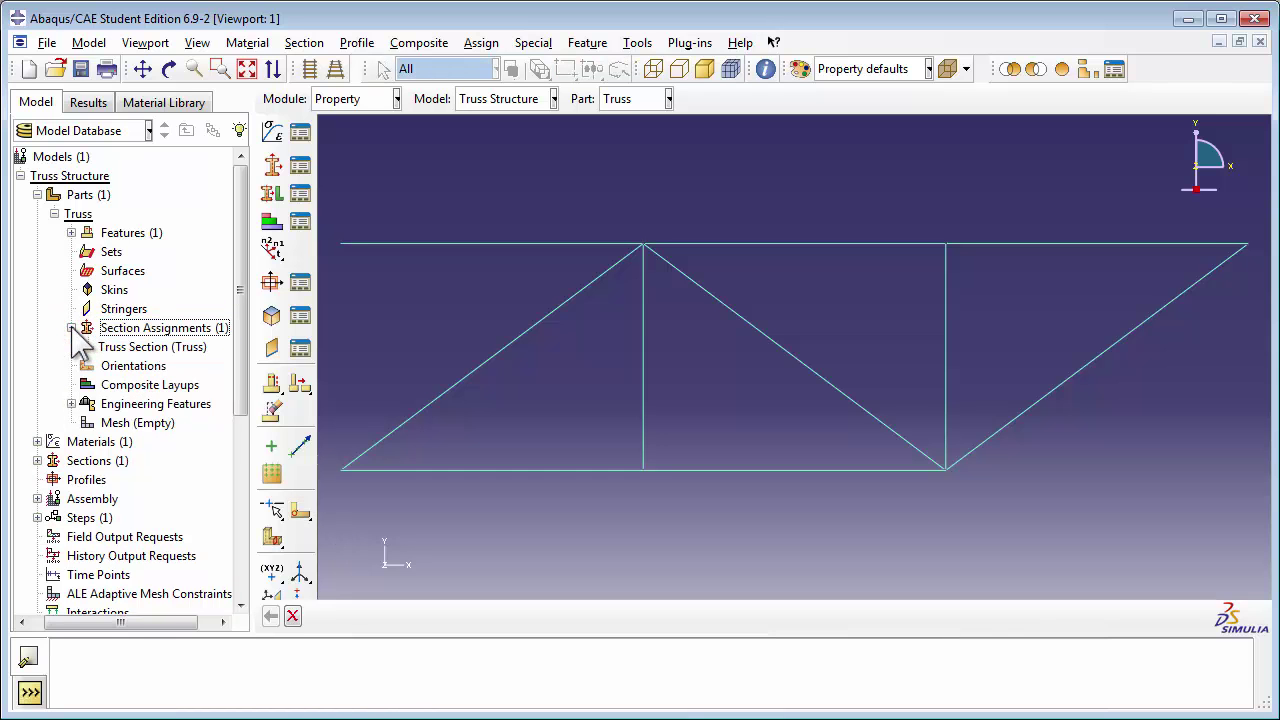
click(71, 327)
click(37, 195)
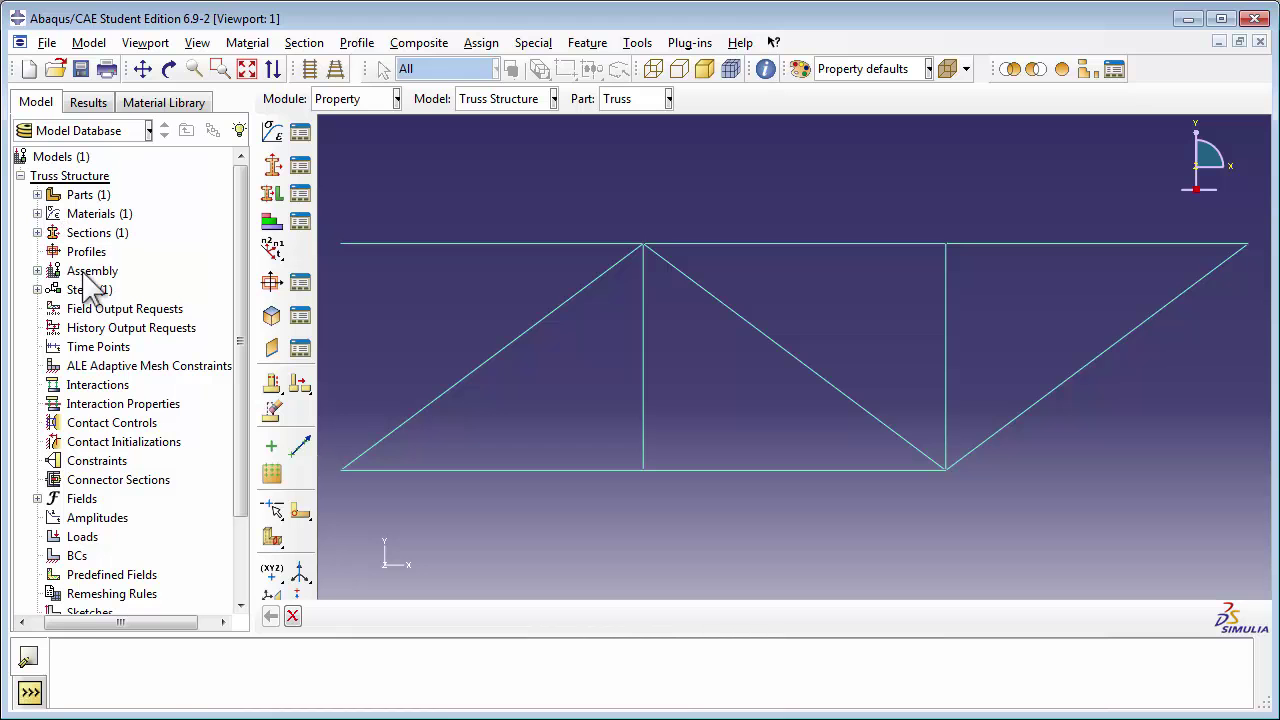
Step: Create a dependent (mesh on part) instance of the Truss part in the assembly
click(37, 271)
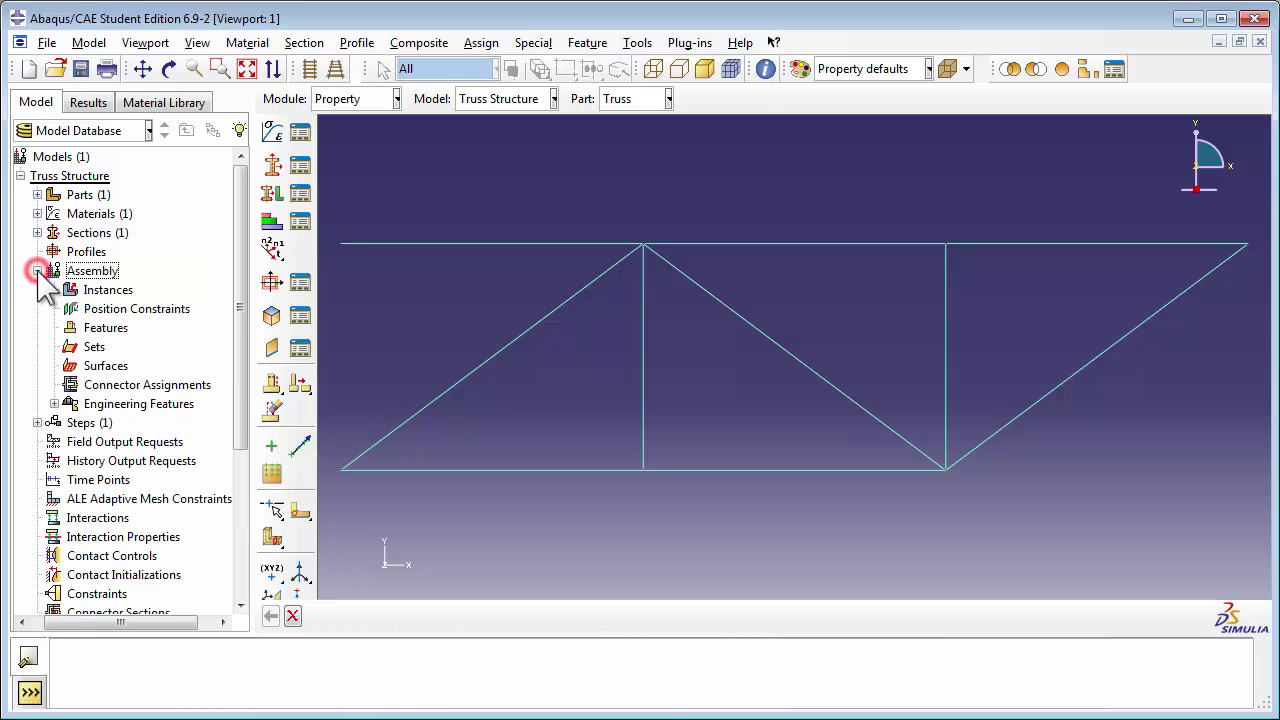
click(107, 290)
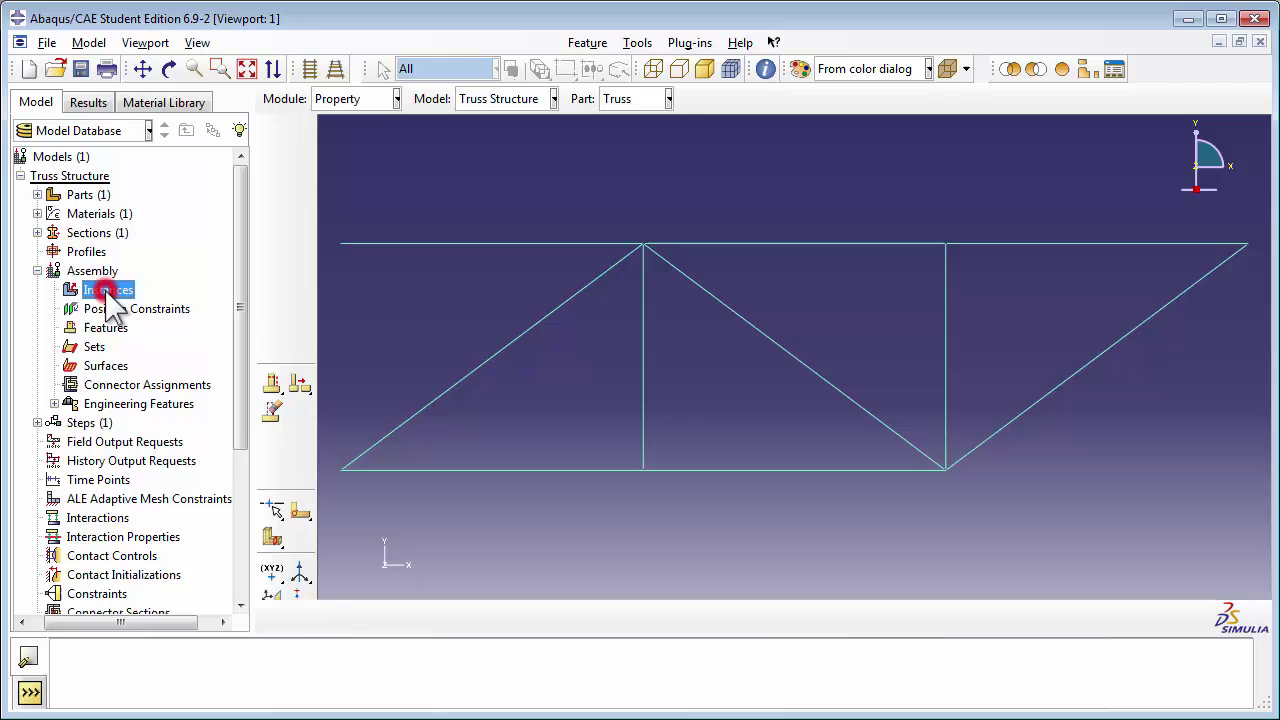
double_click(109, 291)
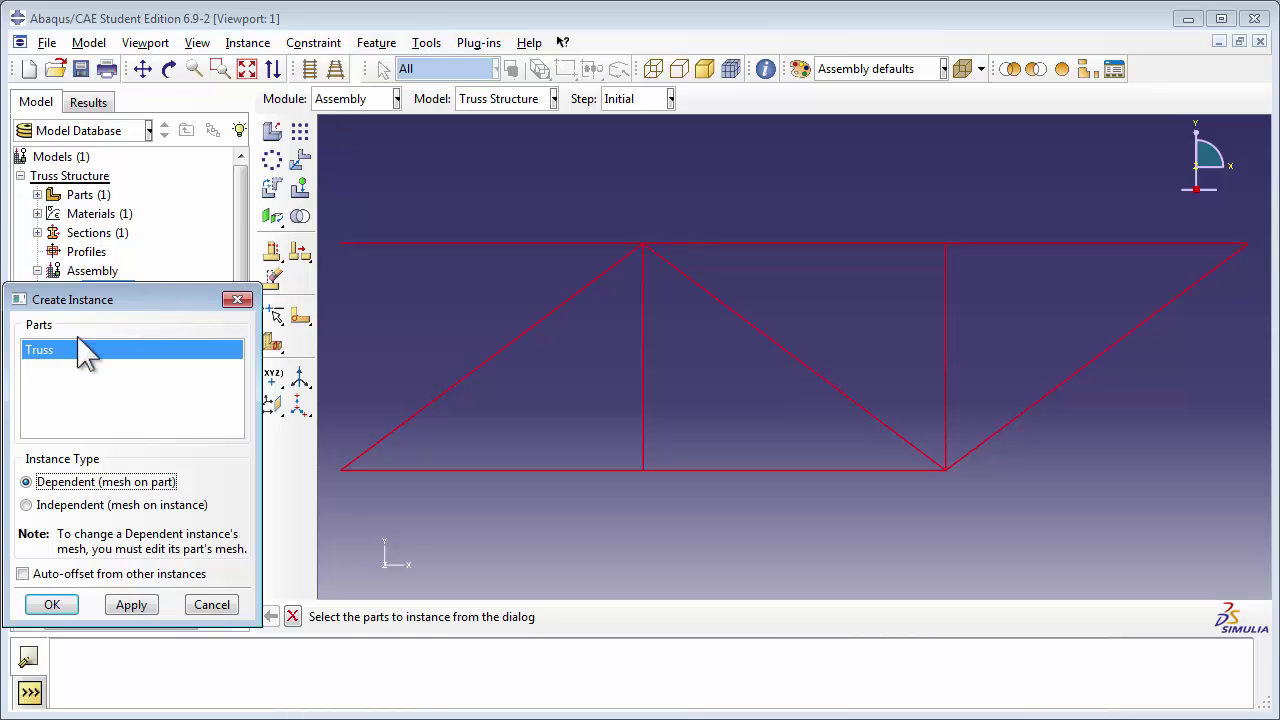
click(54, 348)
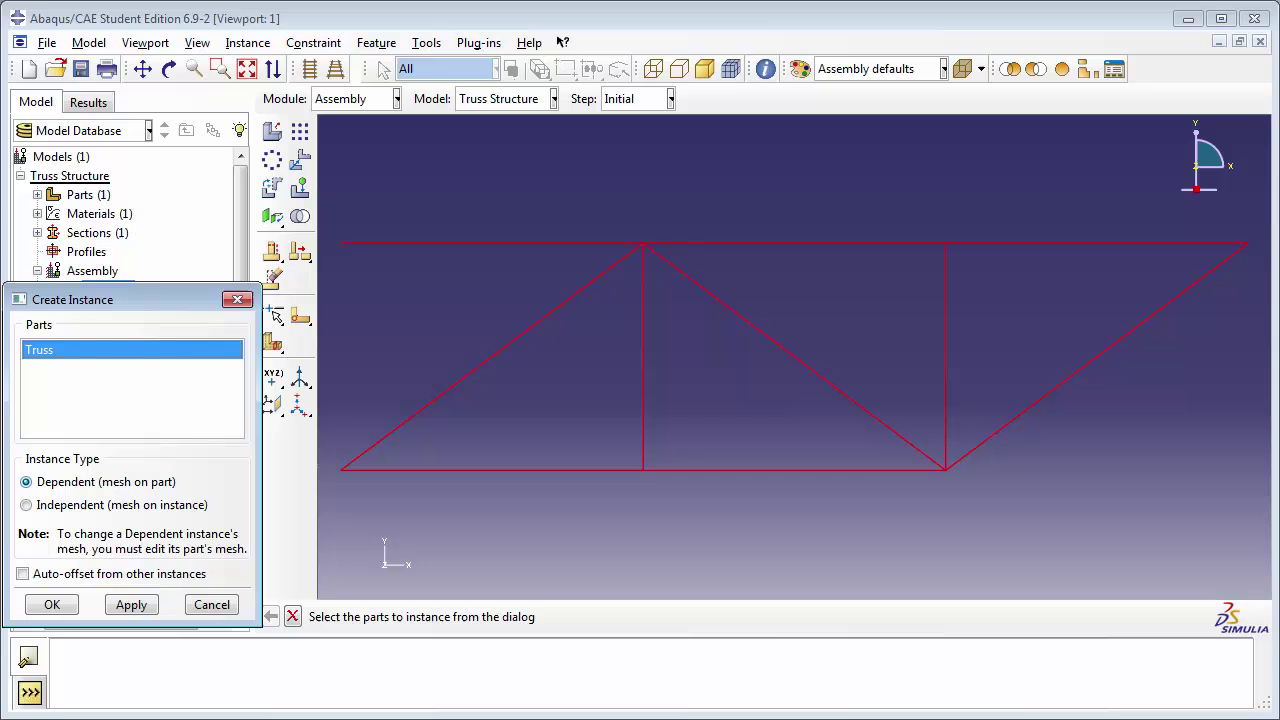
click(75, 483)
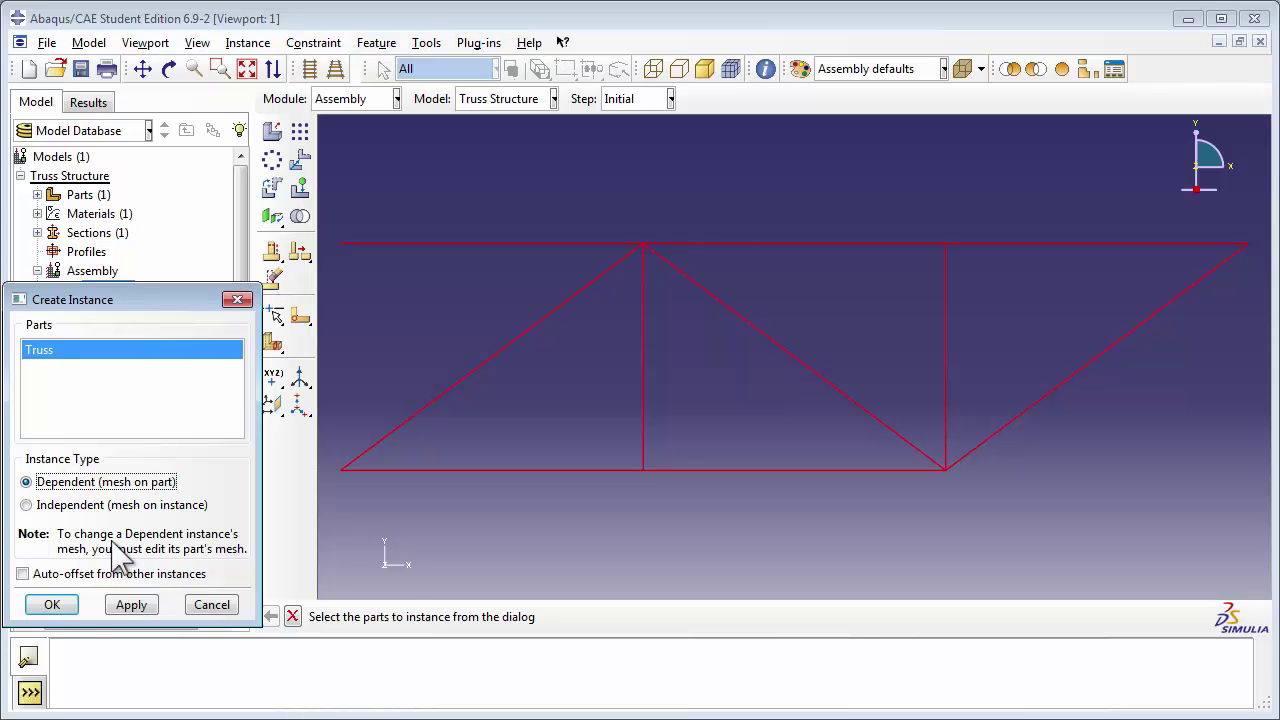
click(72, 605)
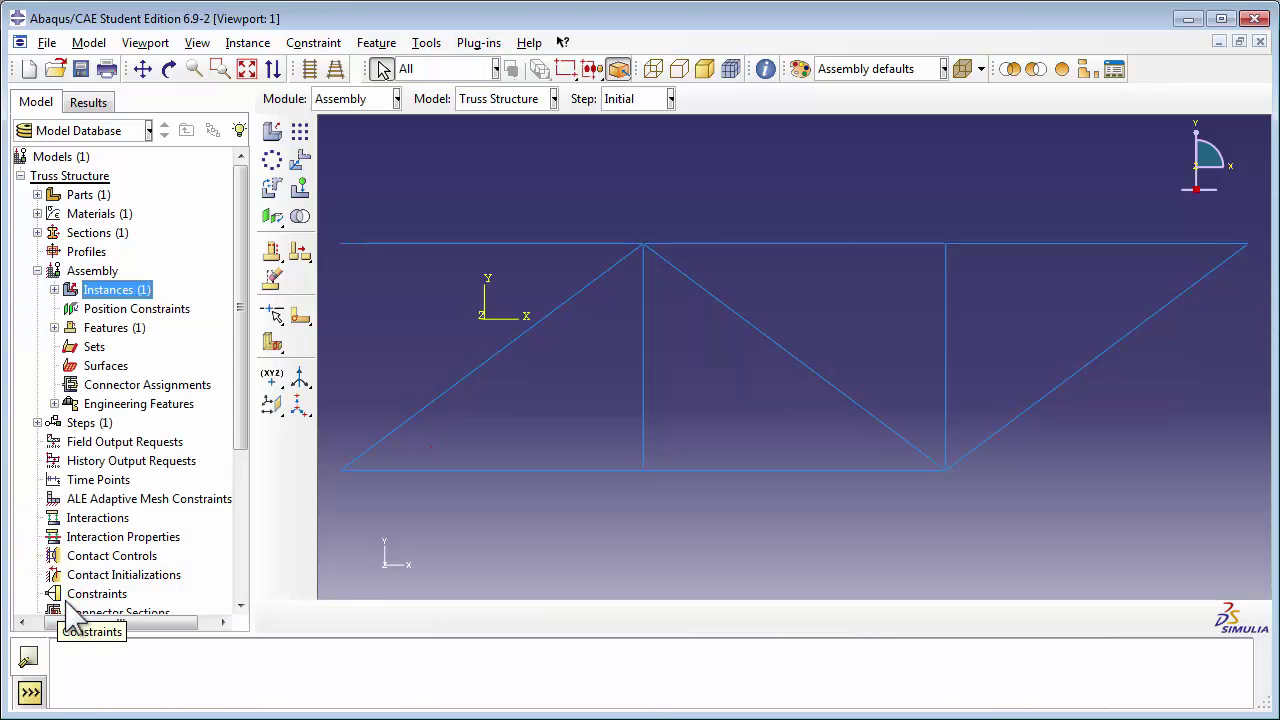
click(54, 289)
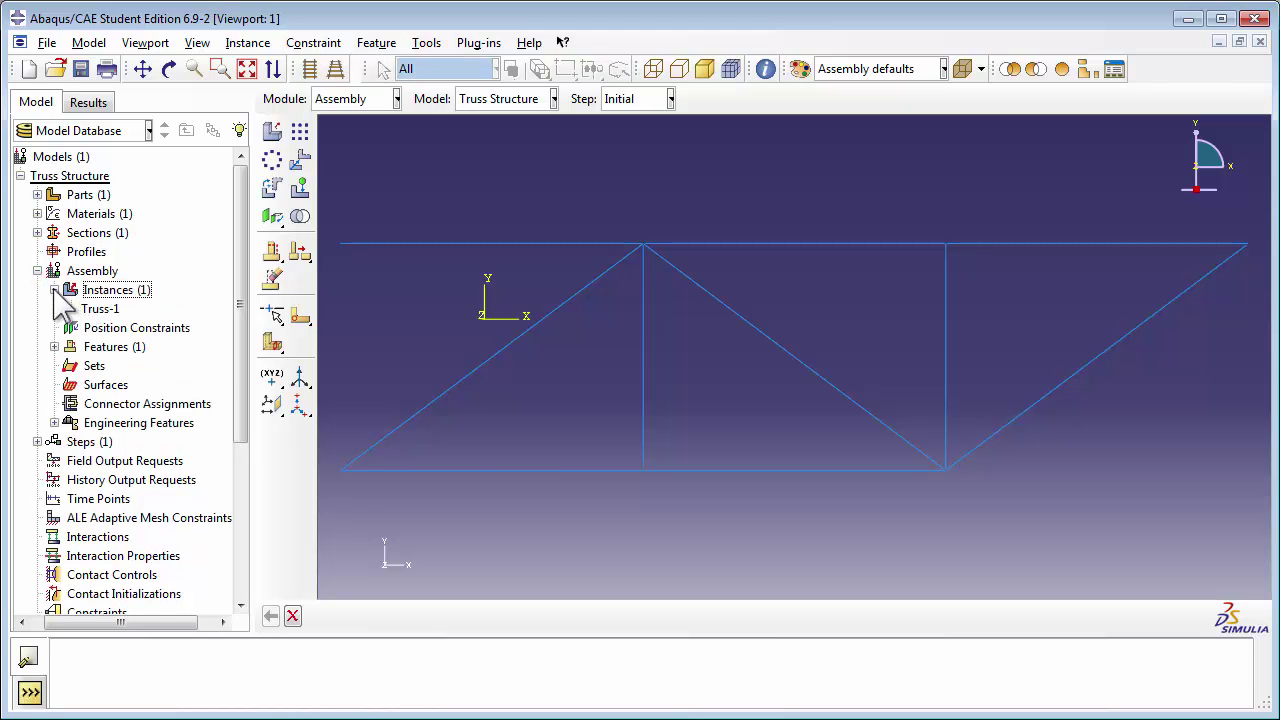
click(54, 289)
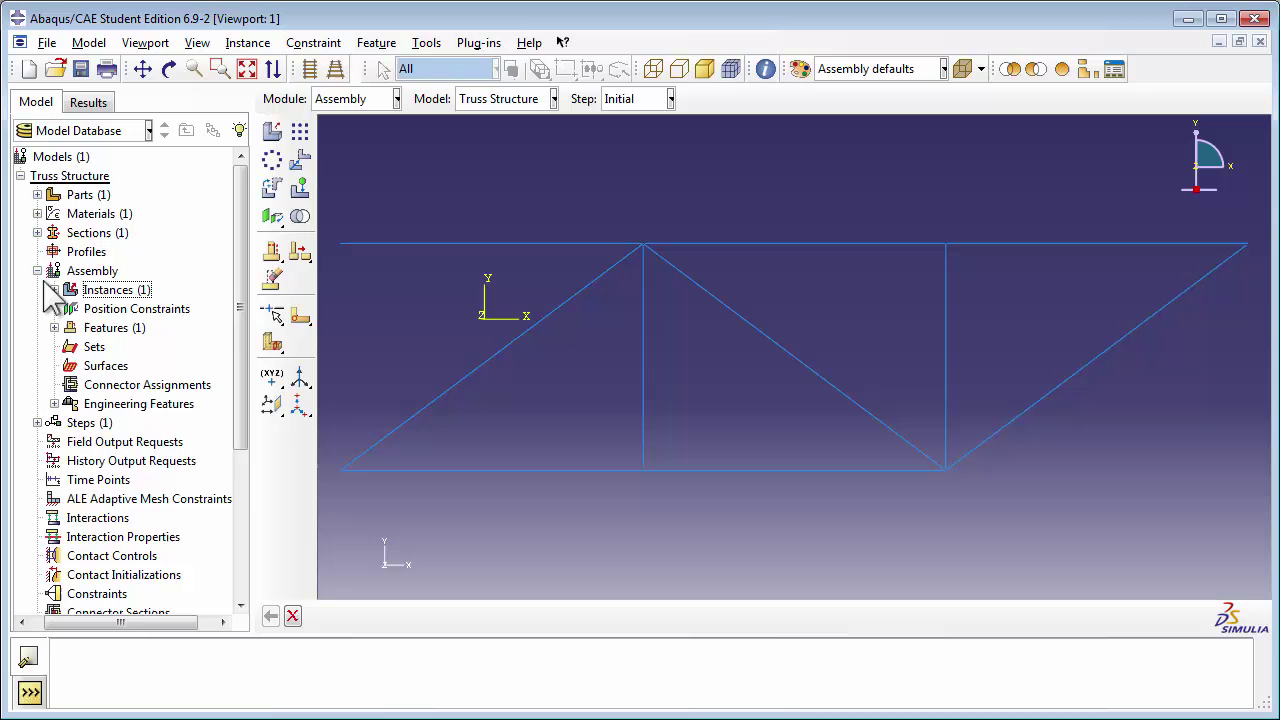
click(37, 271)
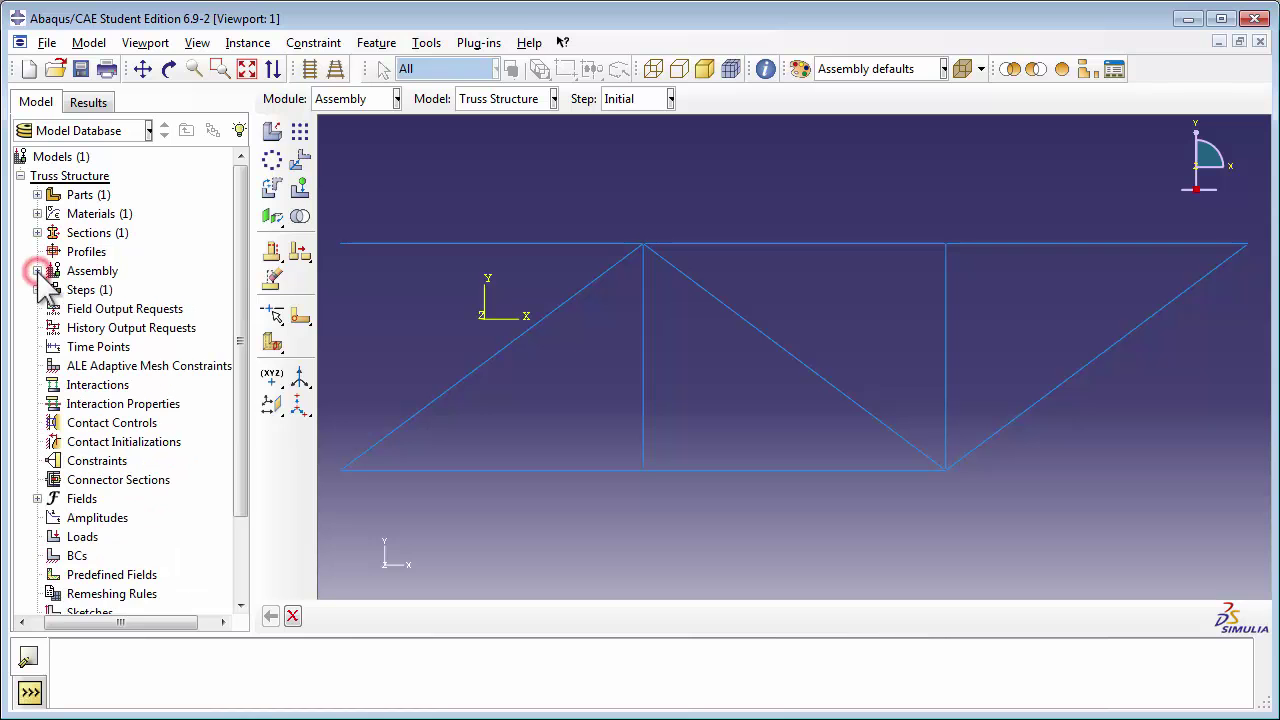
Step: Create a Static, General step named Loading Step after Initial, with the description "Loads are applied to the truss in this step"
click(86, 306)
click(86, 290)
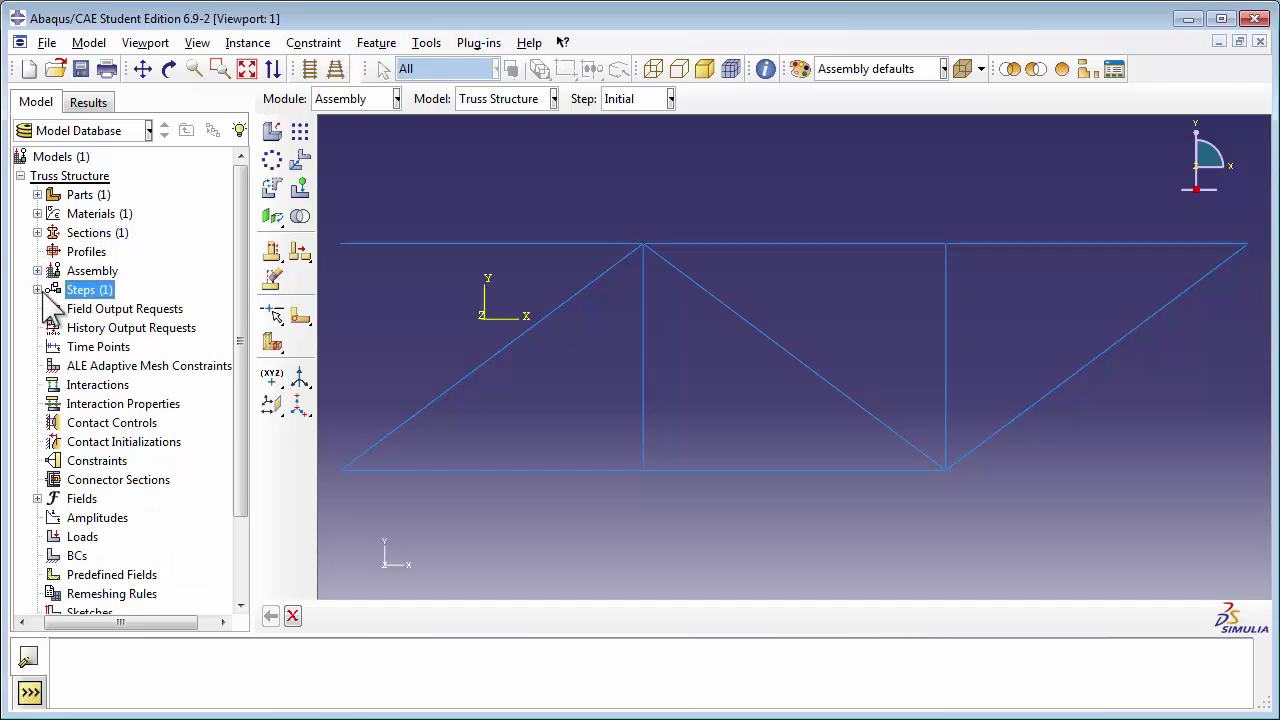
click(38, 290)
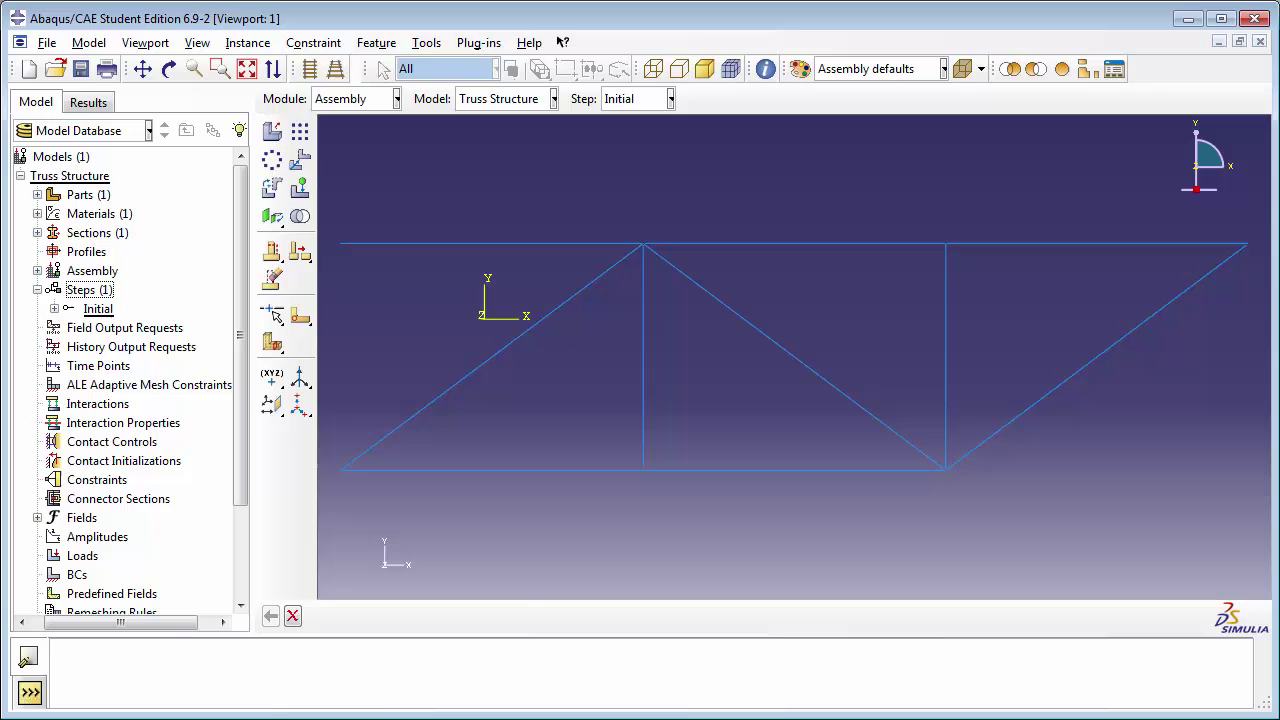
double_click(86, 290)
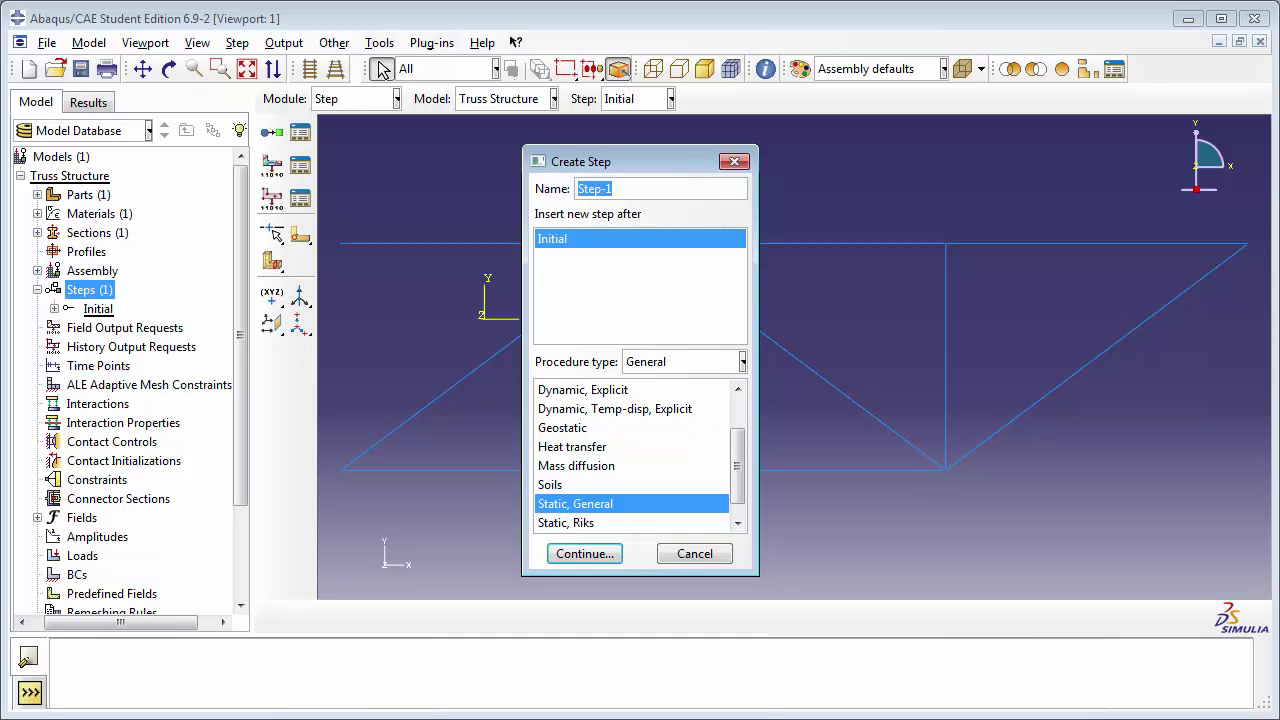
text(Loading Ste)
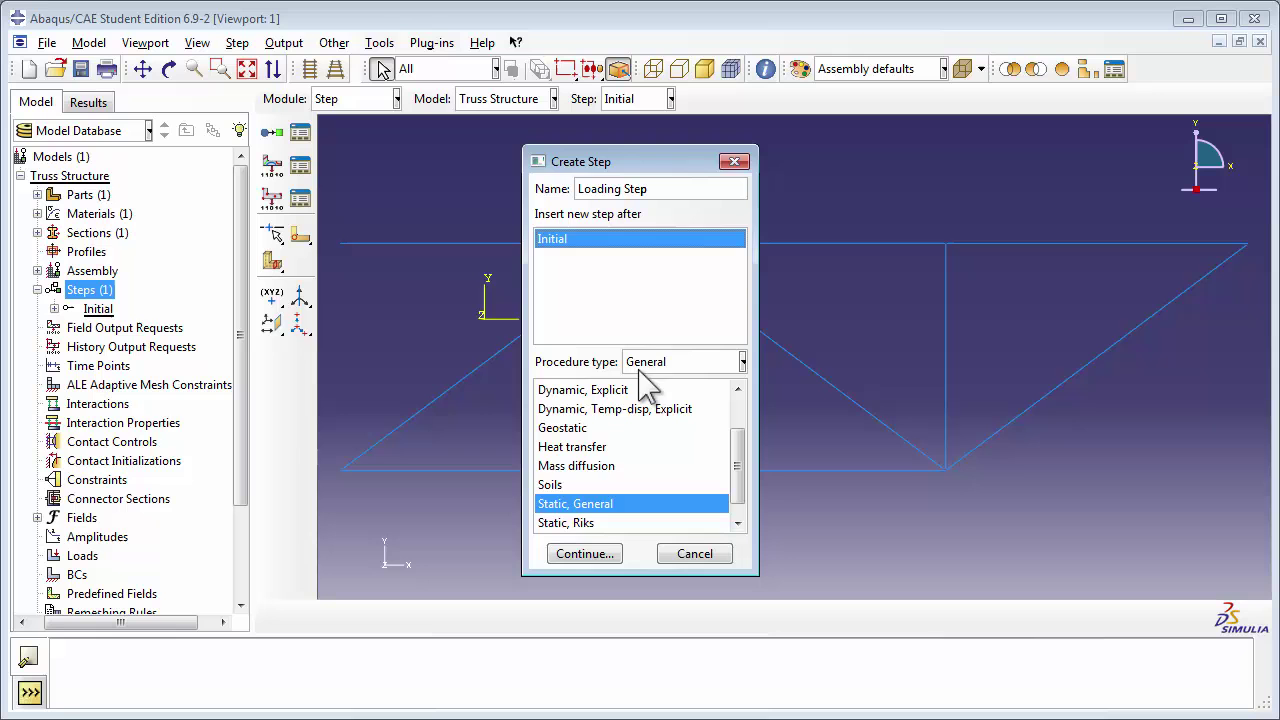
click(604, 558)
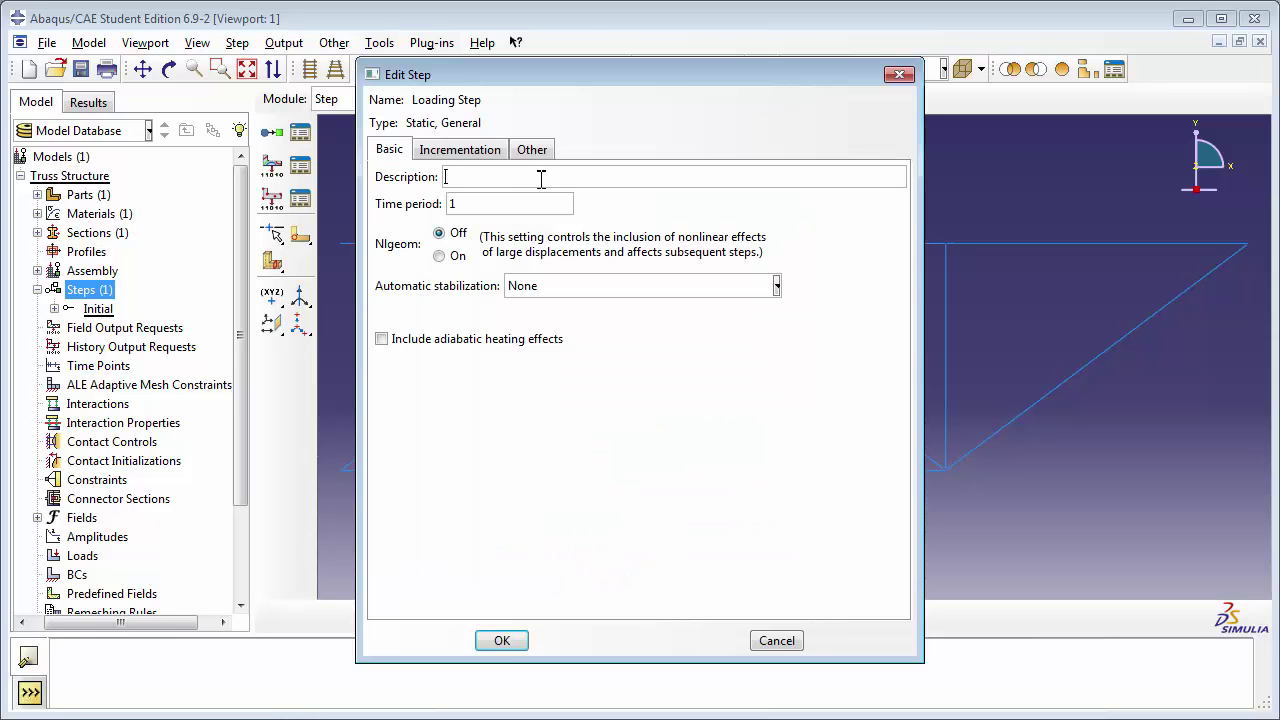
click(542, 176)
text(Loads are applied to the truss in this step)
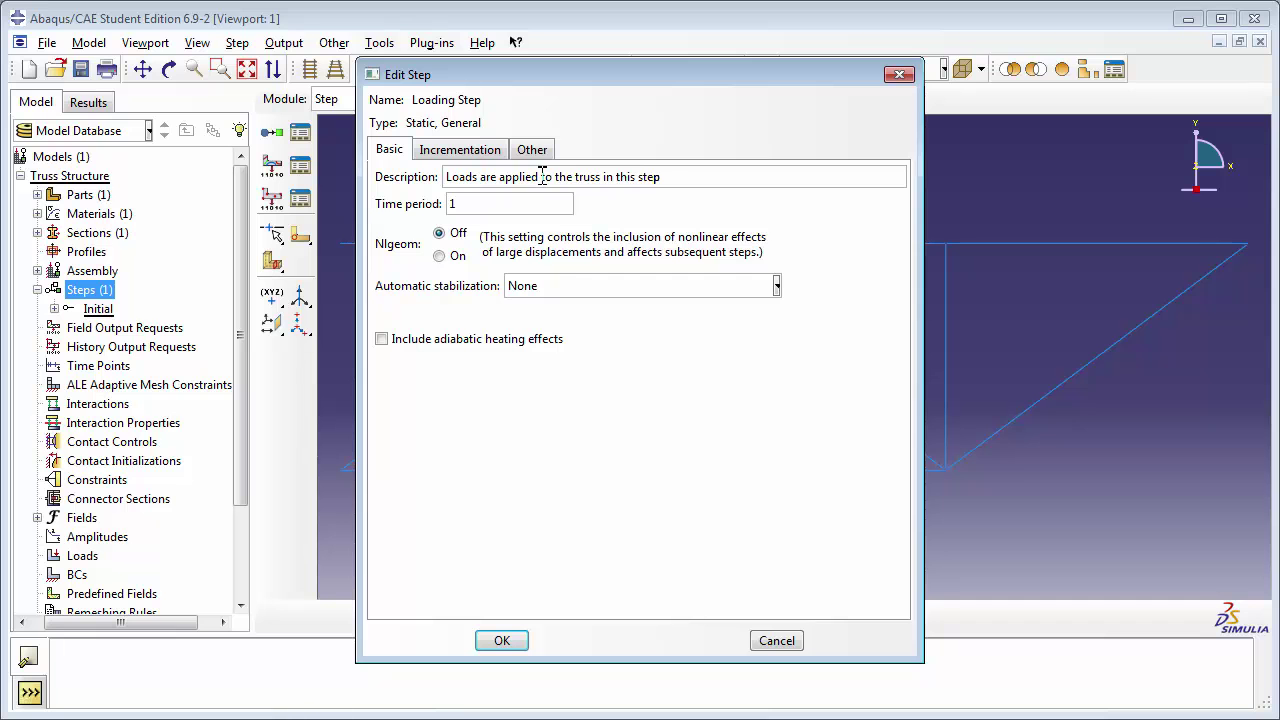